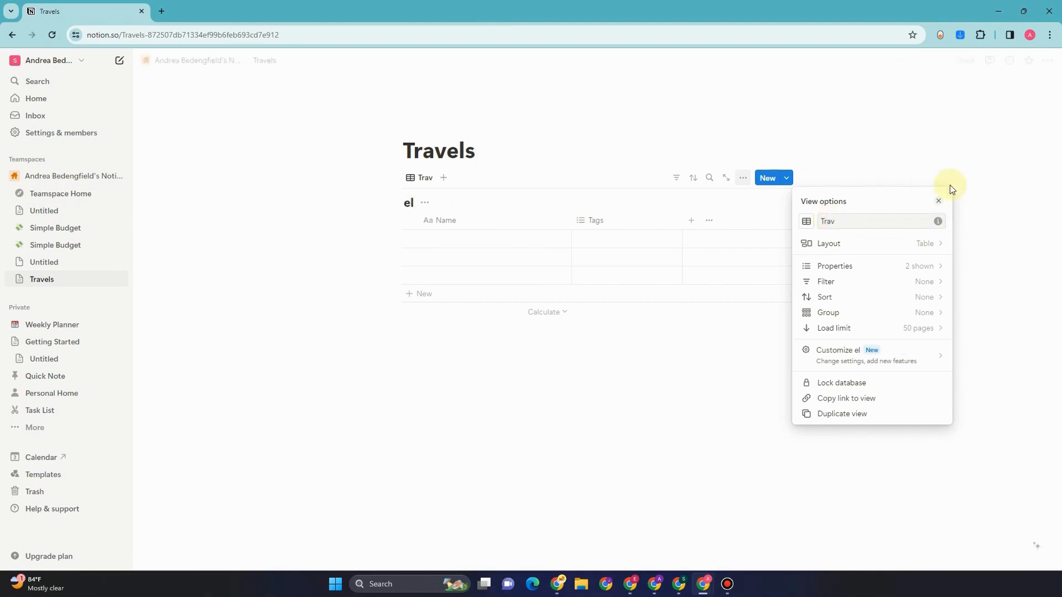
Rename the table view to Upcoming Travel and hide the database title above the table
{"action": "left_click_drag", "start_coordinate": [851, 220], "coordinate": [804, 224]}
{"action": "type", "text": "Upcoming"}
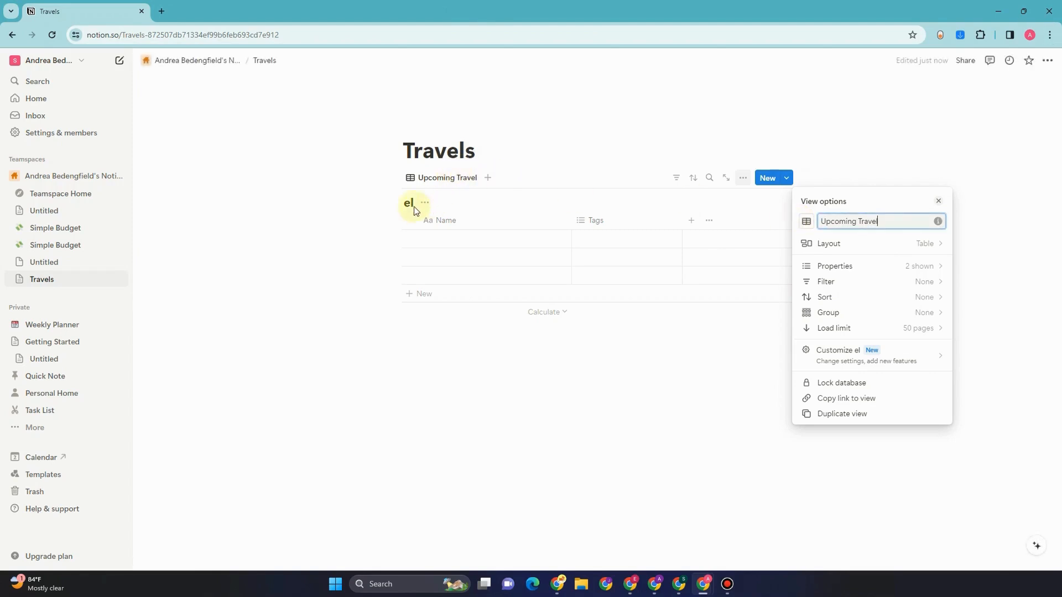
{"action": "left_click", "coordinate": [428, 205]}
{"action": "left_click", "coordinate": [429, 205]}
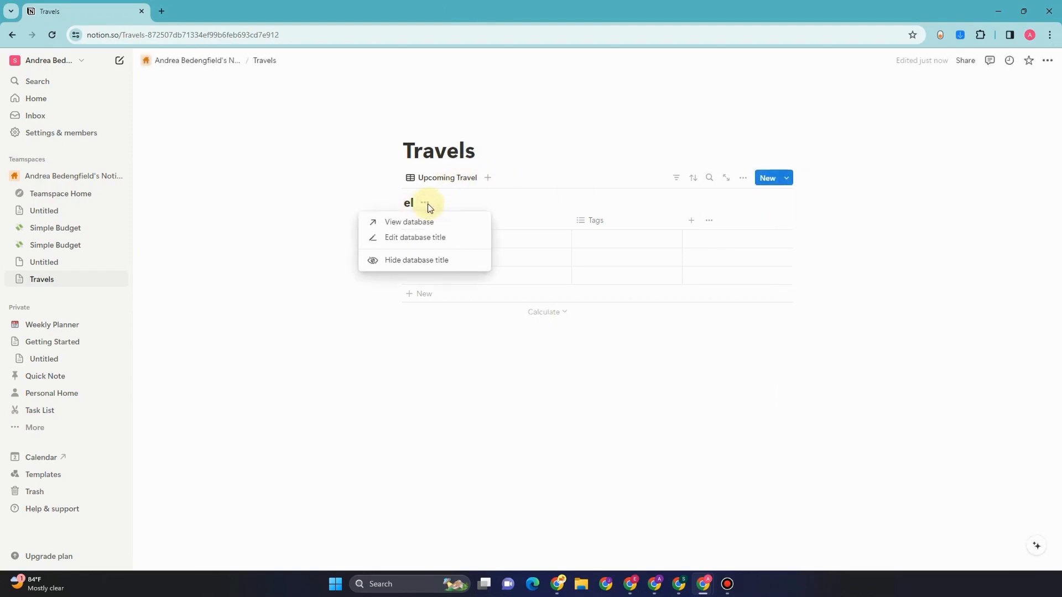
{"action": "left_click", "coordinate": [430, 260]}
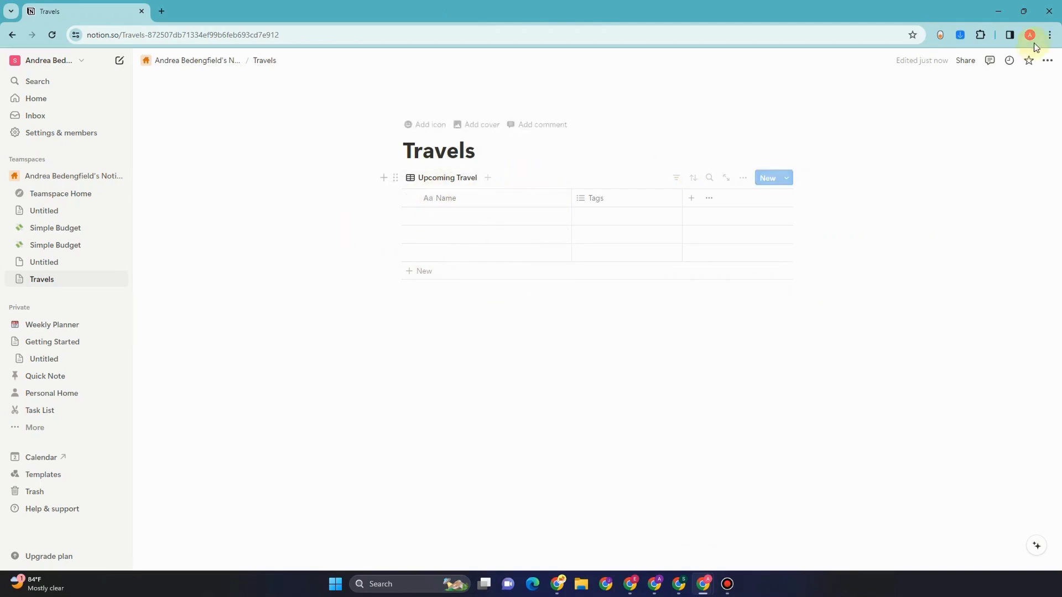
Set the Travels page to full width
{"action": "left_click", "coordinate": [1048, 61]}
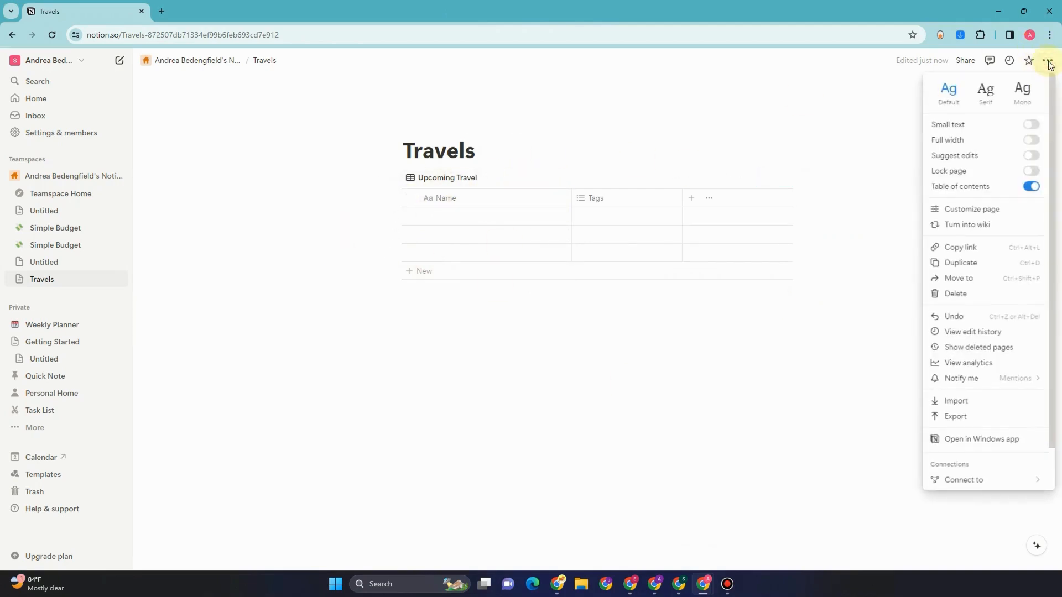
{"action": "left_click", "coordinate": [1033, 140]}
{"action": "left_click", "coordinate": [449, 125]}
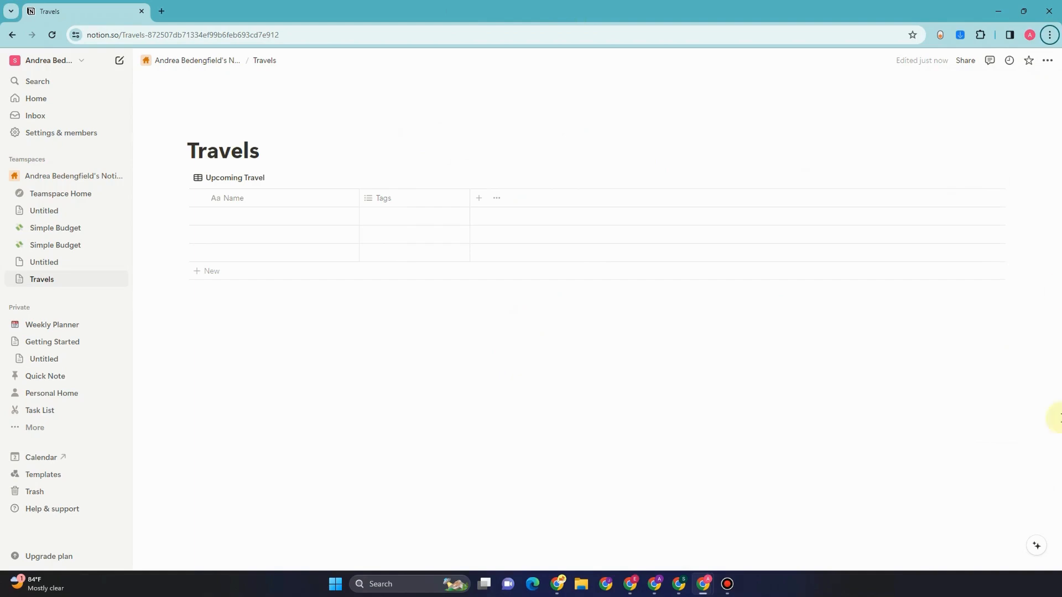
Find a plane icon and set it as the icon of the Upcoming Travel view
{"action": "left_click", "coordinate": [221, 179]}
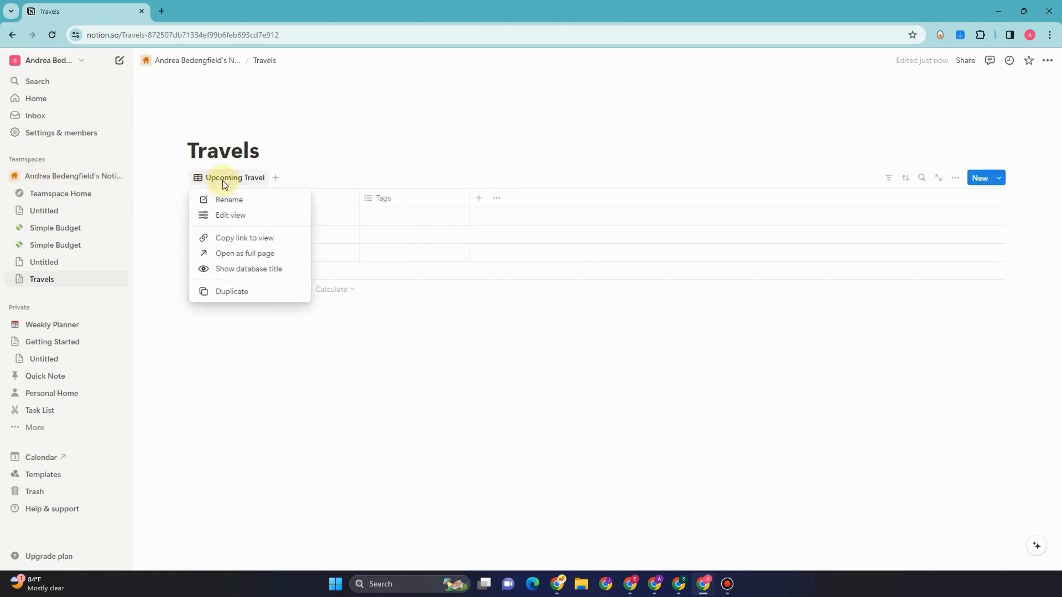
{"action": "left_click", "coordinate": [223, 216]}
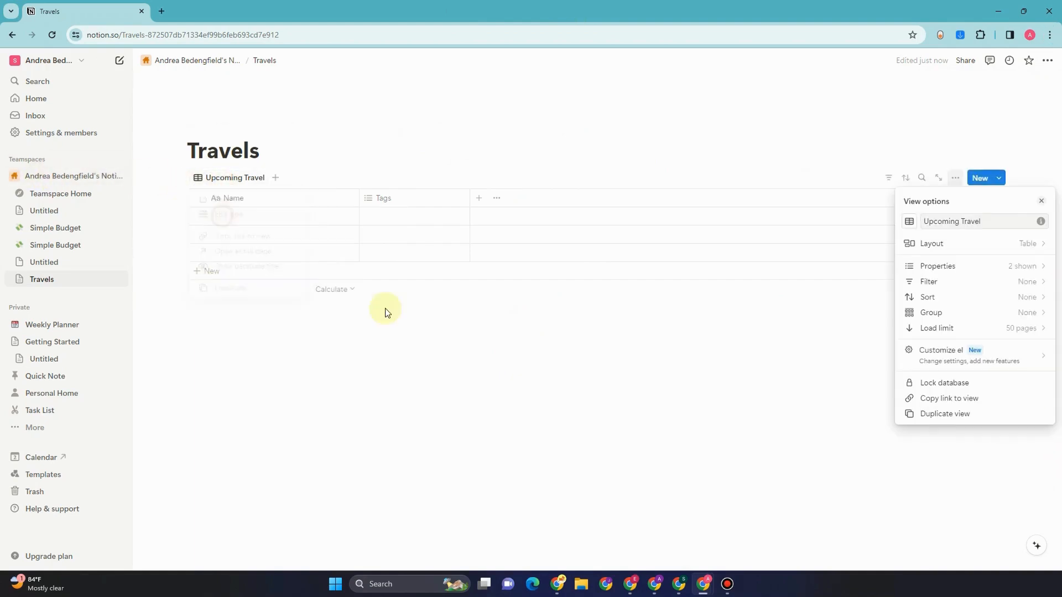
{"action": "left_click", "coordinate": [909, 223]}
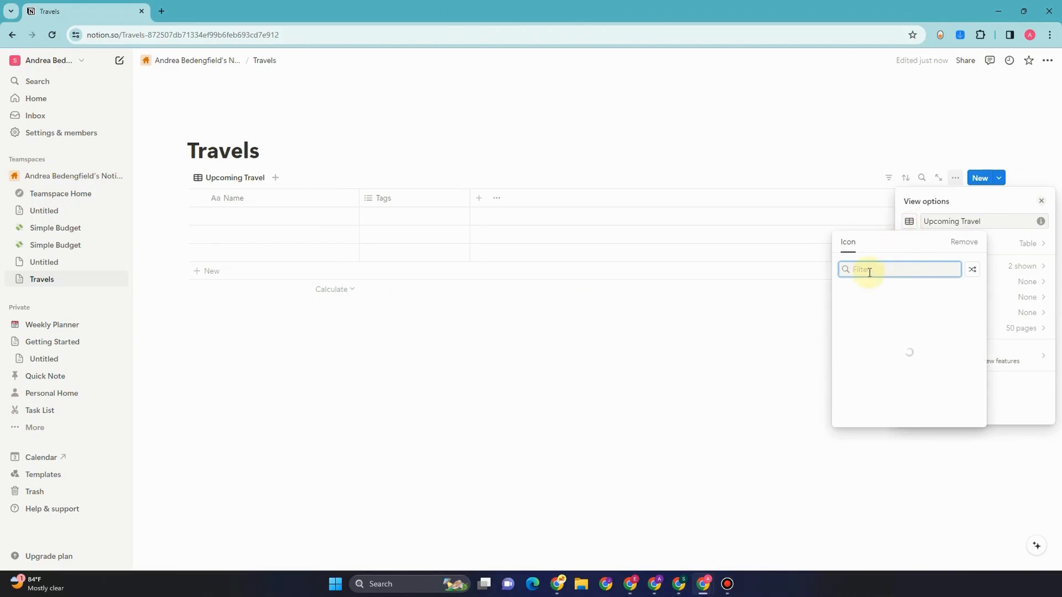
{"action": "type", "text": "plane"}
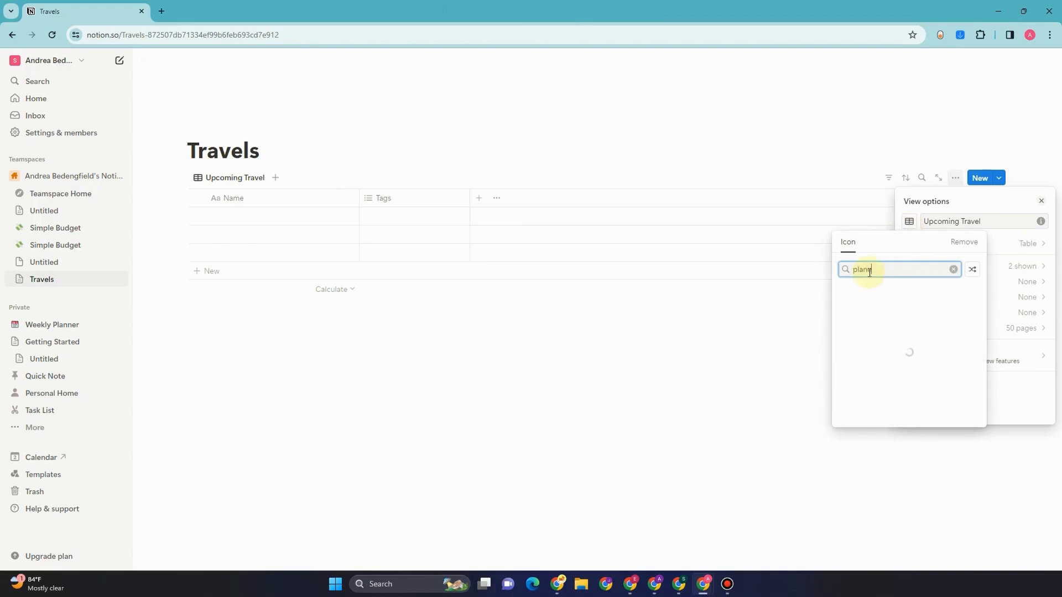
{"action": "left_click", "coordinate": [866, 313]}
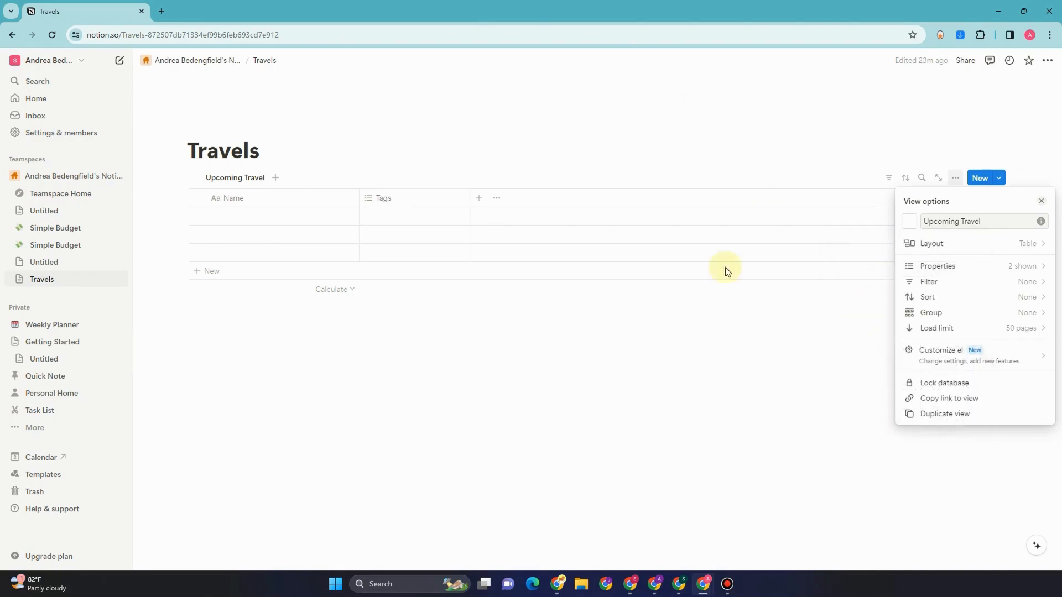
{"action": "left_click", "coordinate": [415, 138]}
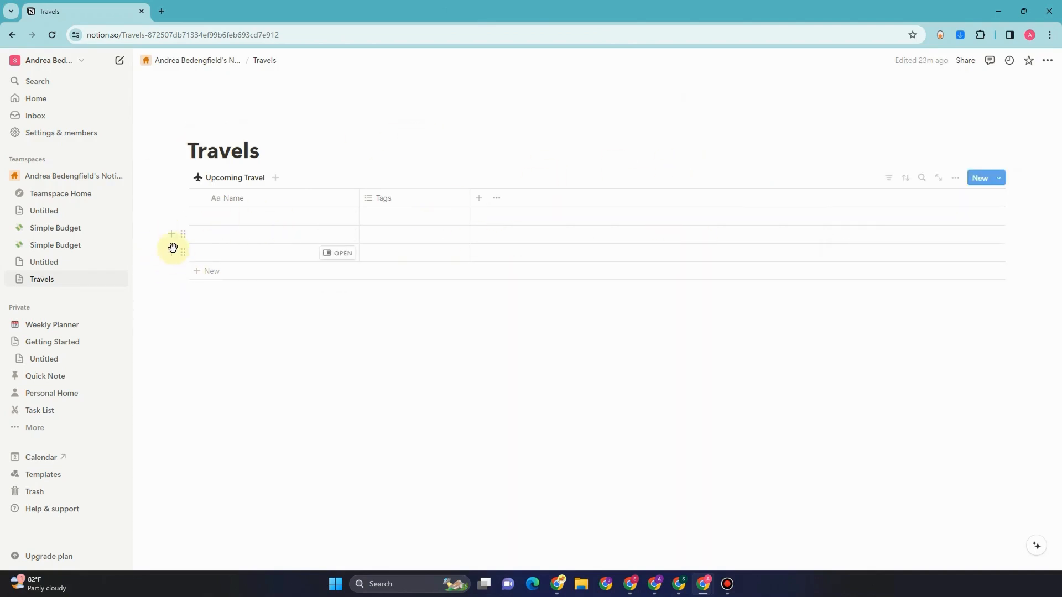
Delete the last two empty rows and the Tags property from the Upcoming Travel table
{"action": "left_click_drag", "start_coordinate": [155, 228], "coordinate": [882, 288]}
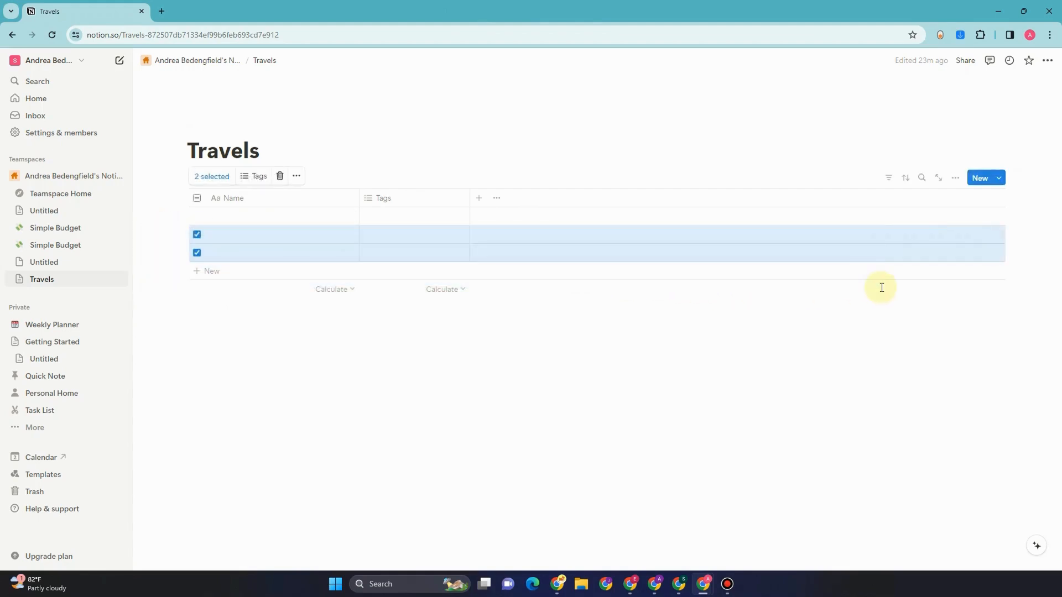
{"action": "key", "text": "Delete"}
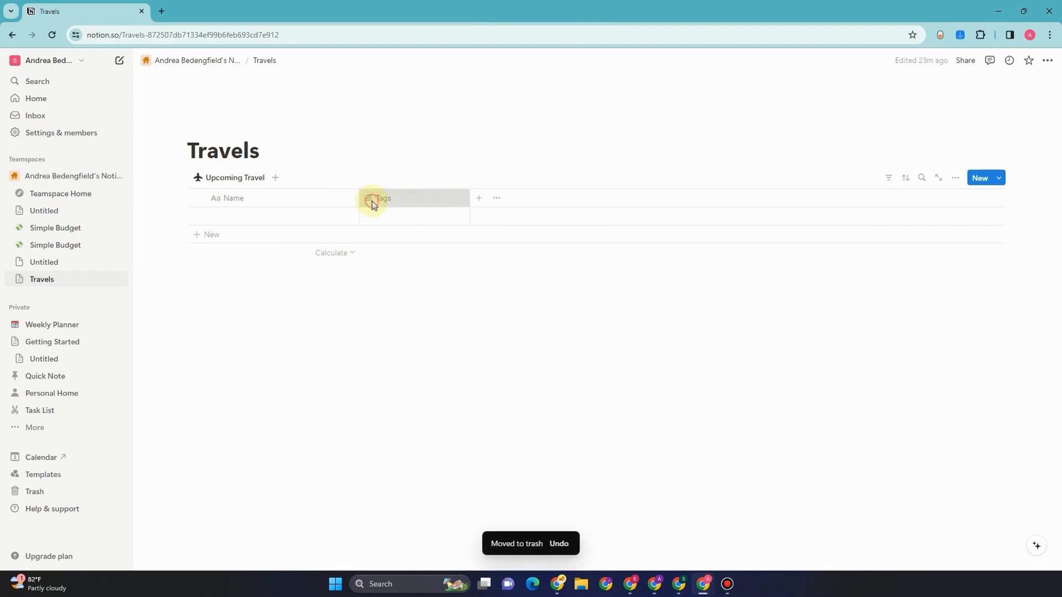
{"action": "left_click", "coordinate": [372, 203]}
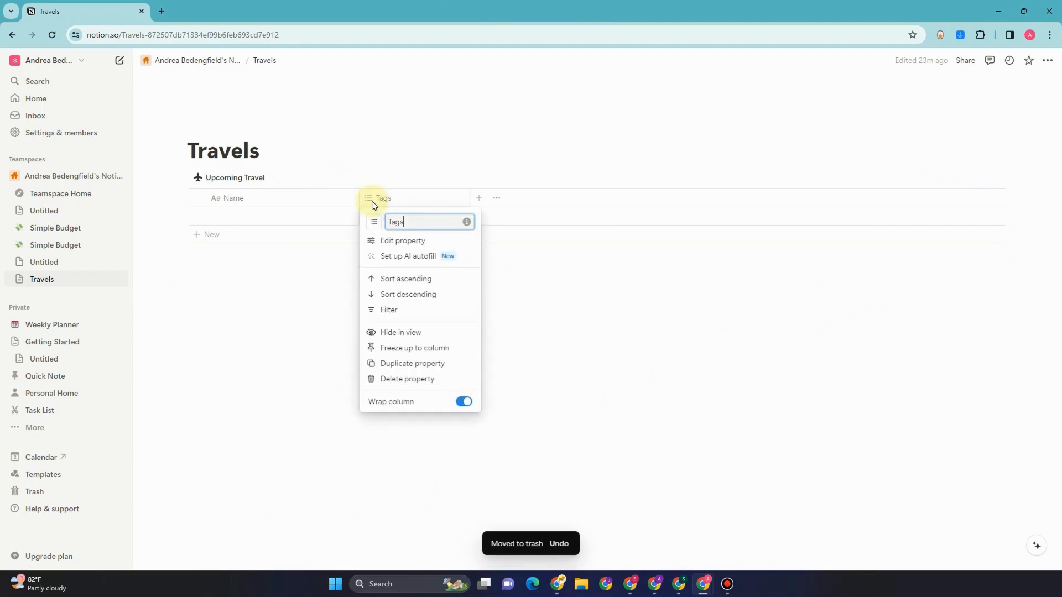
{"action": "left_click", "coordinate": [405, 380]}
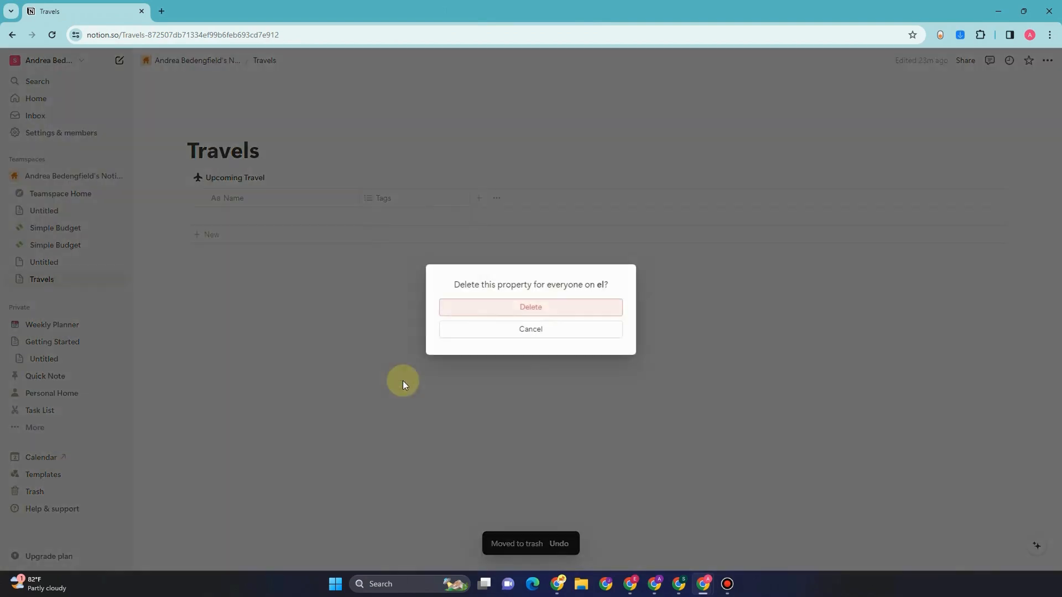
{"action": "left_click", "coordinate": [515, 313]}
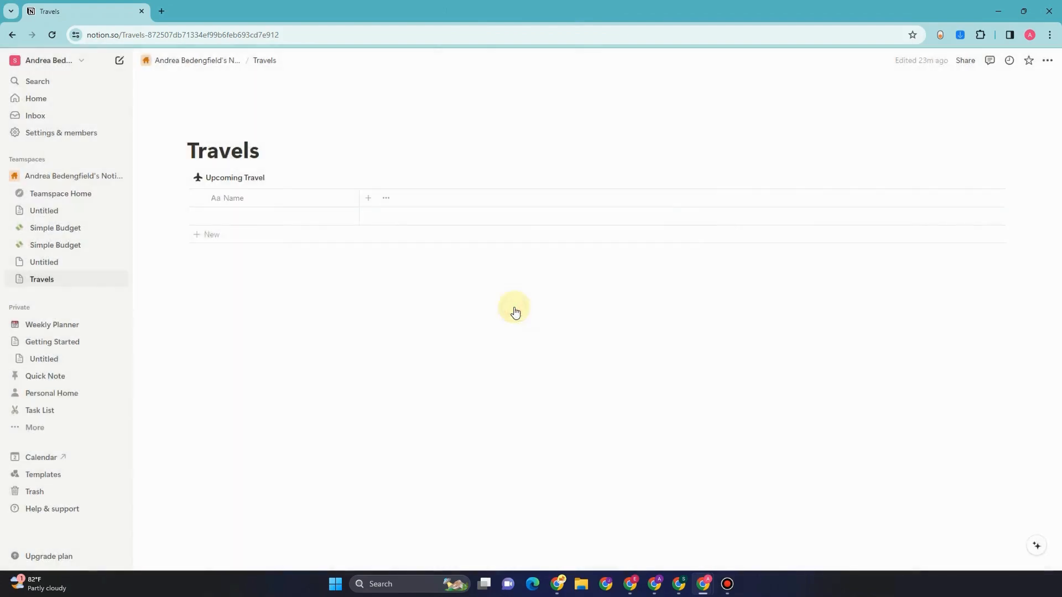
Enter Japan as the name of the remaining row in the table
{"action": "left_click", "coordinate": [227, 217]}
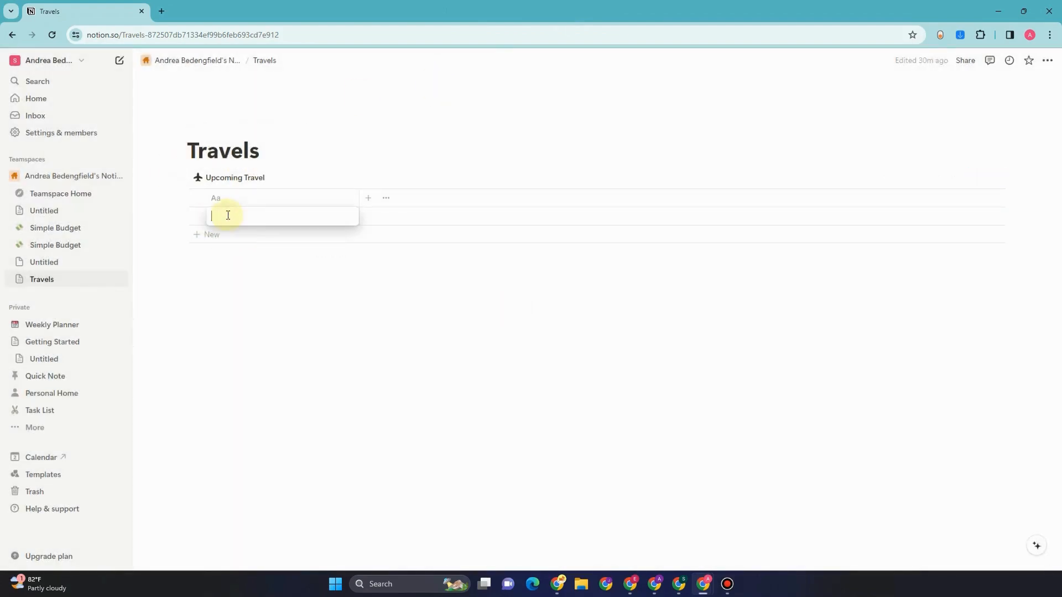
{"action": "type", "text": "Japan"}
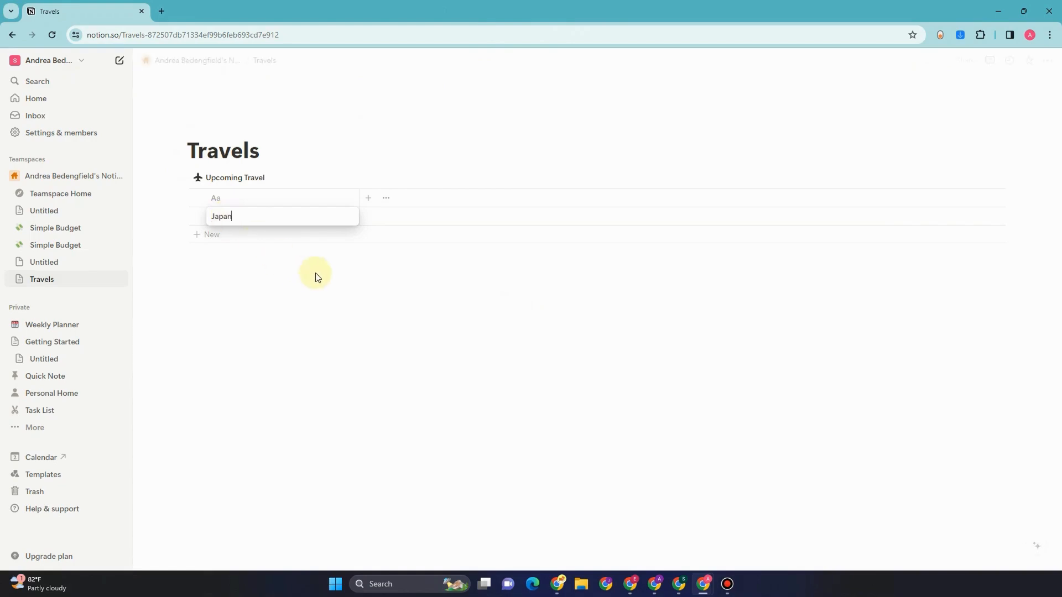
{"action": "key", "text": "Escape"}
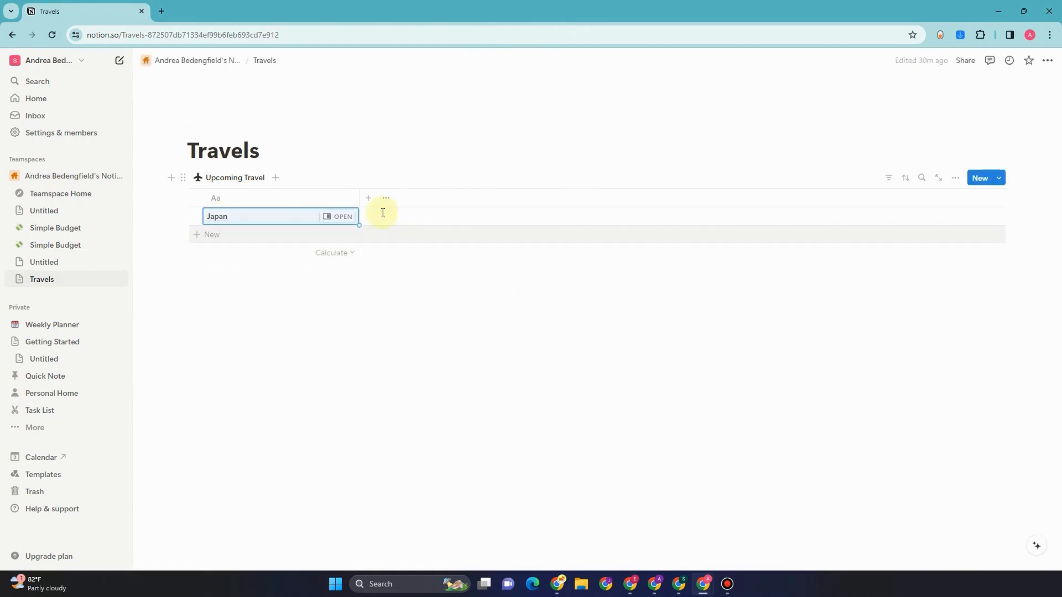
{"action": "left_click", "coordinate": [380, 181]}
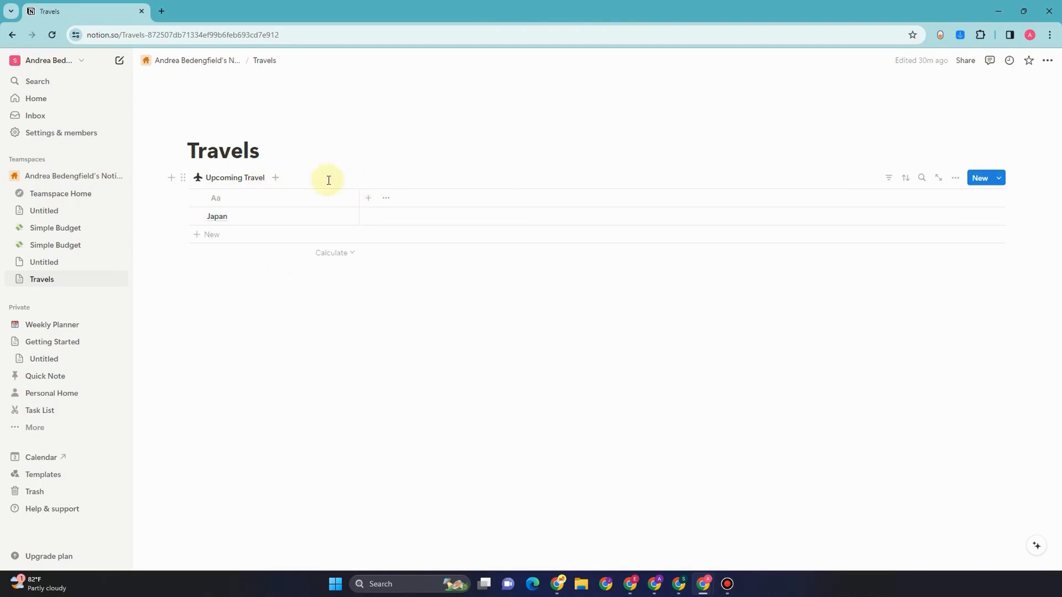
Add a new property of type Date to the table, keeping its default name
{"action": "left_click", "coordinate": [369, 200]}
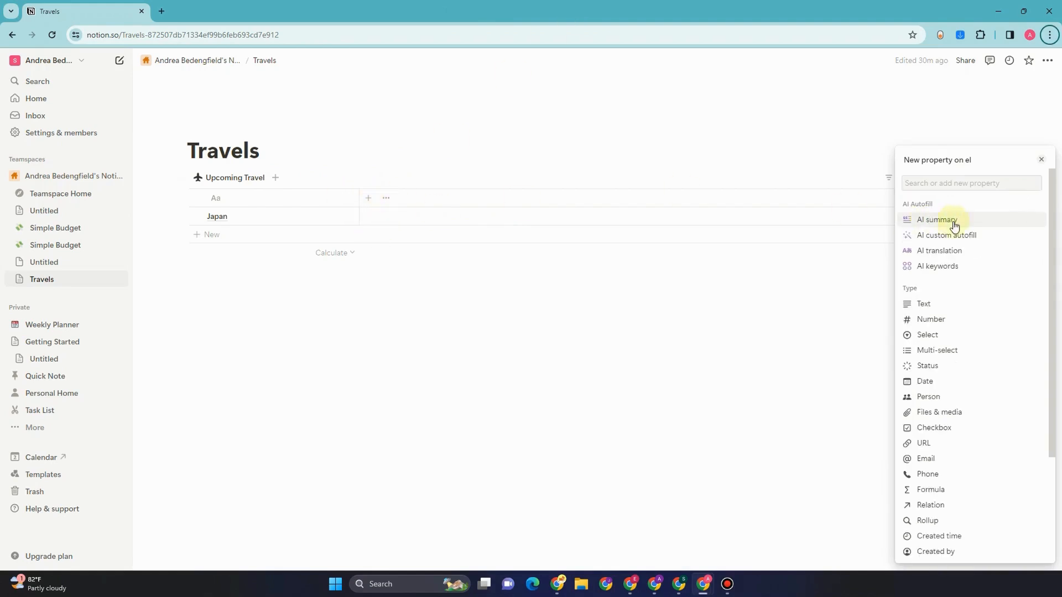
{"action": "left_click", "coordinate": [939, 182]}
{"action": "type", "text": "date"}
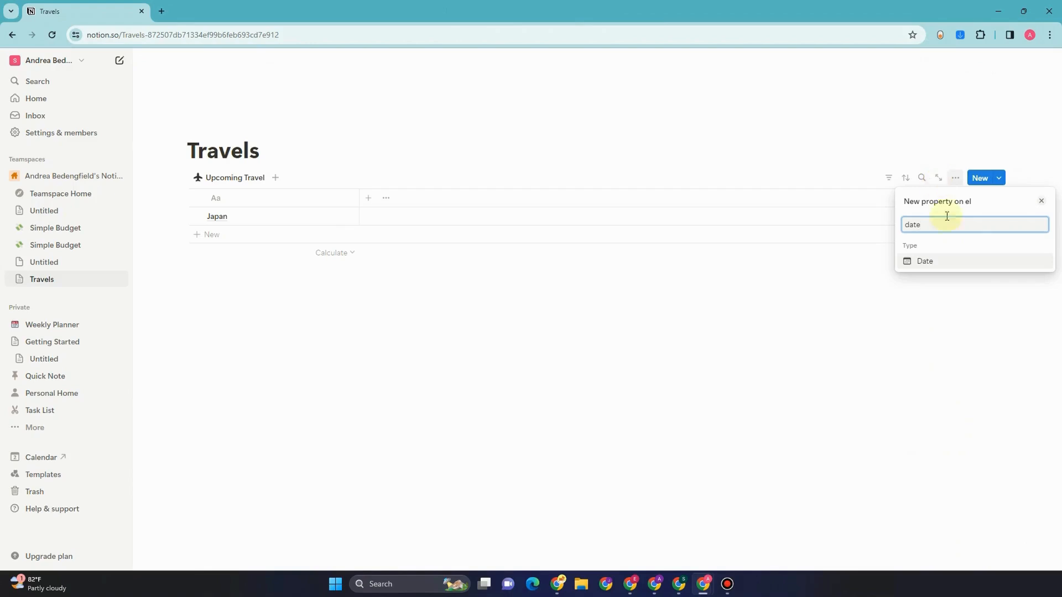
{"action": "left_click", "coordinate": [960, 264]}
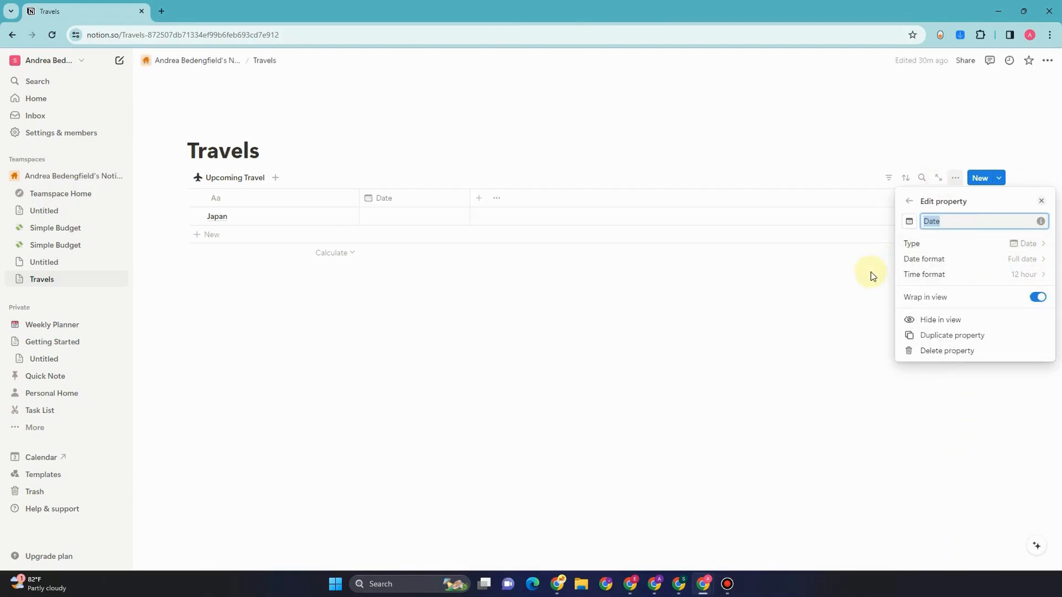
{"action": "left_click", "coordinate": [466, 297]}
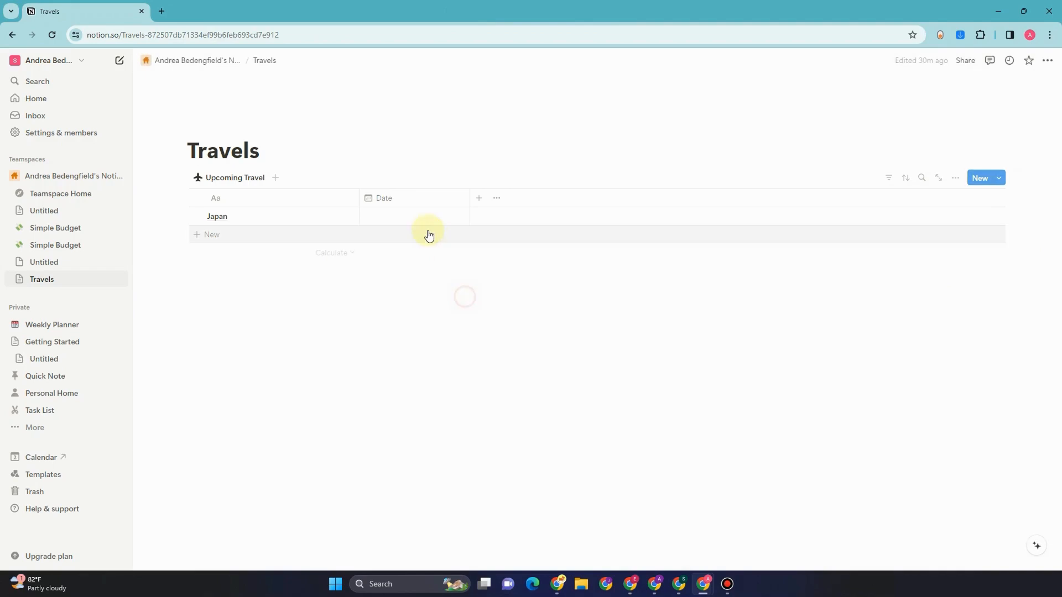
Give the Japan entry a date range with an end date, from July 2, 2024 to July 20, 2024
{"action": "left_click", "coordinate": [397, 222]}
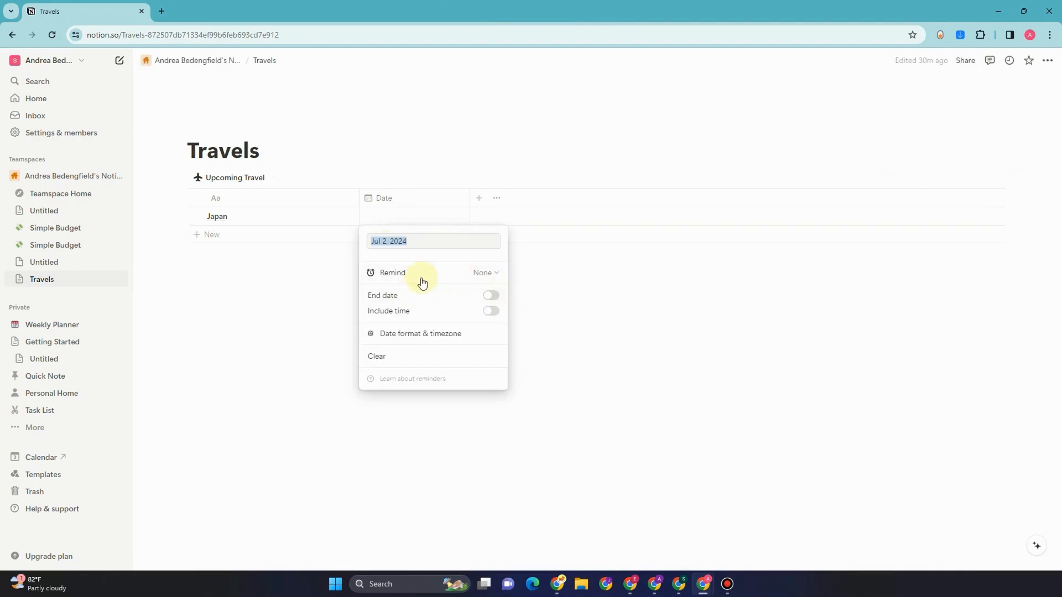
{"action": "left_click", "coordinate": [491, 294]}
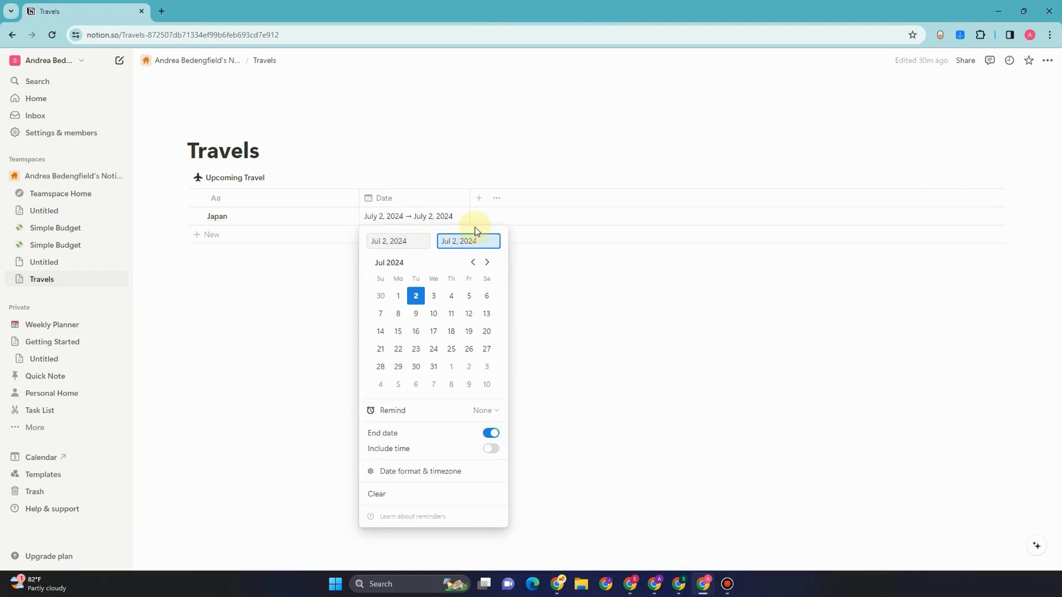
{"action": "left_click", "coordinate": [381, 332]}
{"action": "left_click", "coordinate": [487, 332]}
{"action": "left_click", "coordinate": [520, 285]}
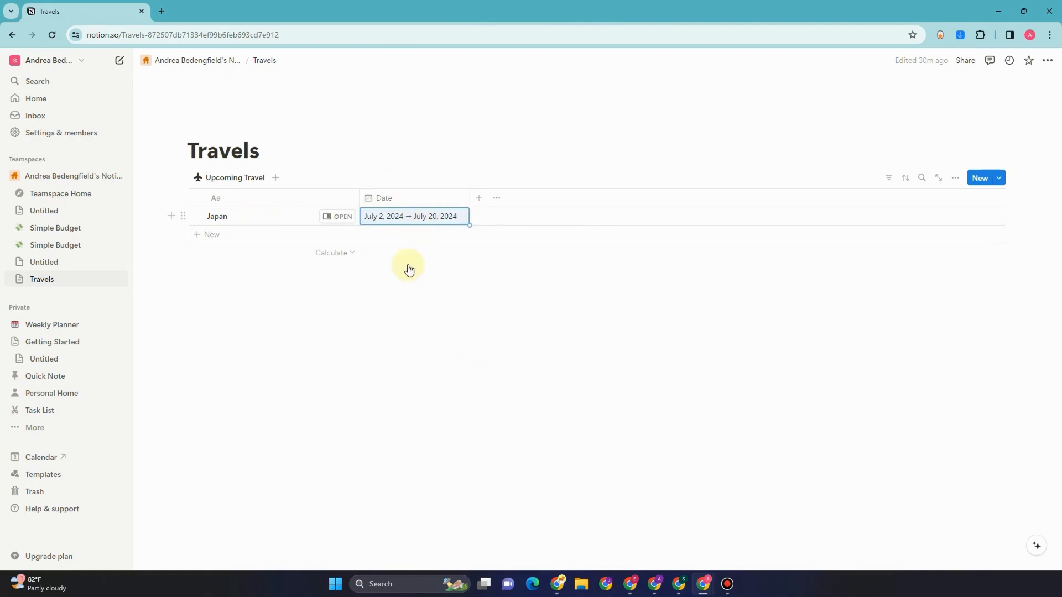
Change the layout of the Upcoming Travel view to Gallery
{"action": "left_click", "coordinate": [957, 180]}
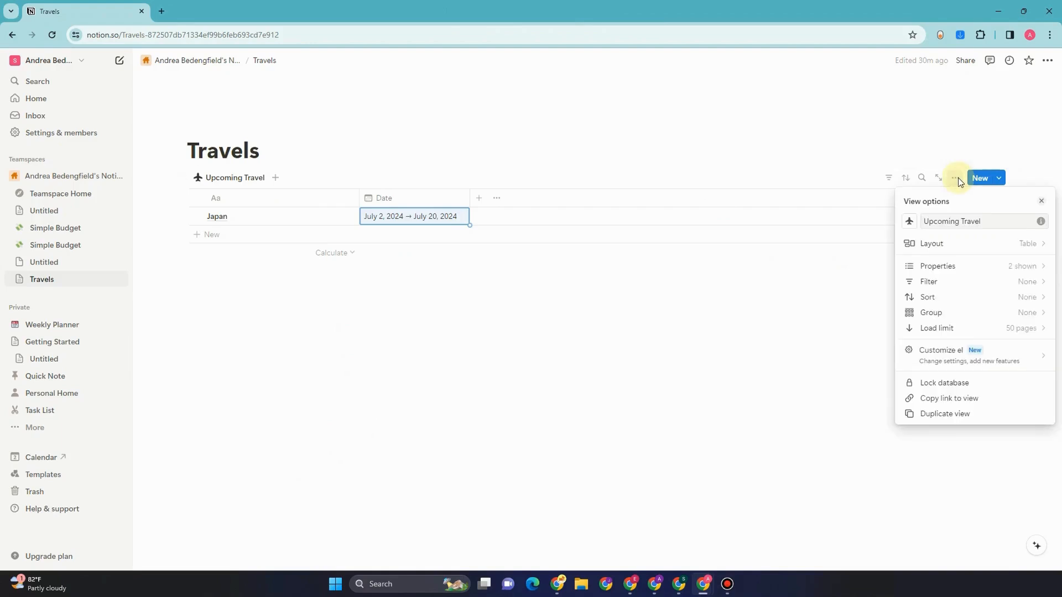
{"action": "left_click", "coordinate": [961, 244]}
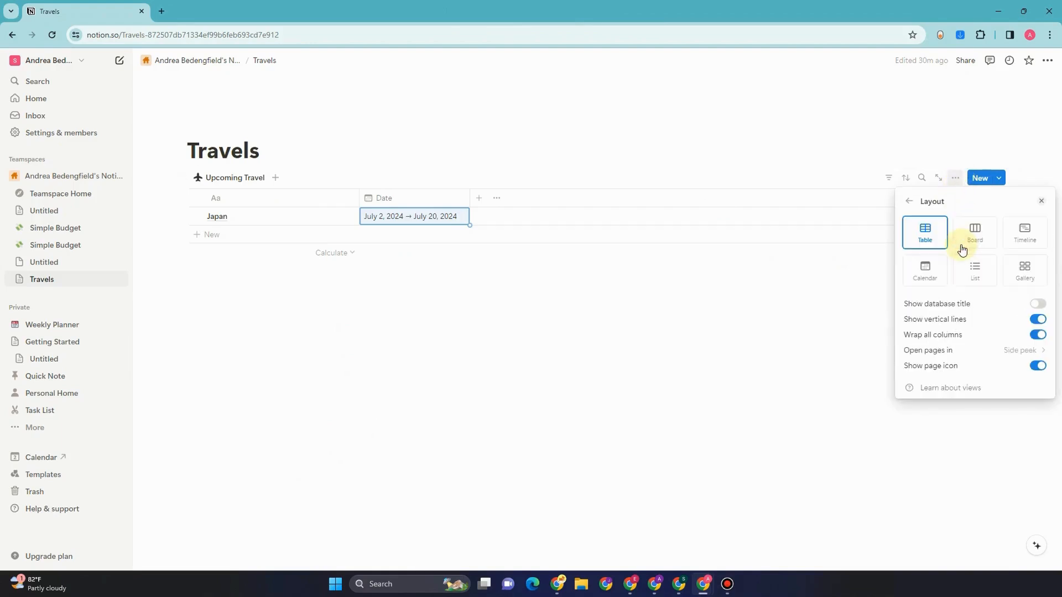
{"action": "left_click", "coordinate": [1031, 276]}
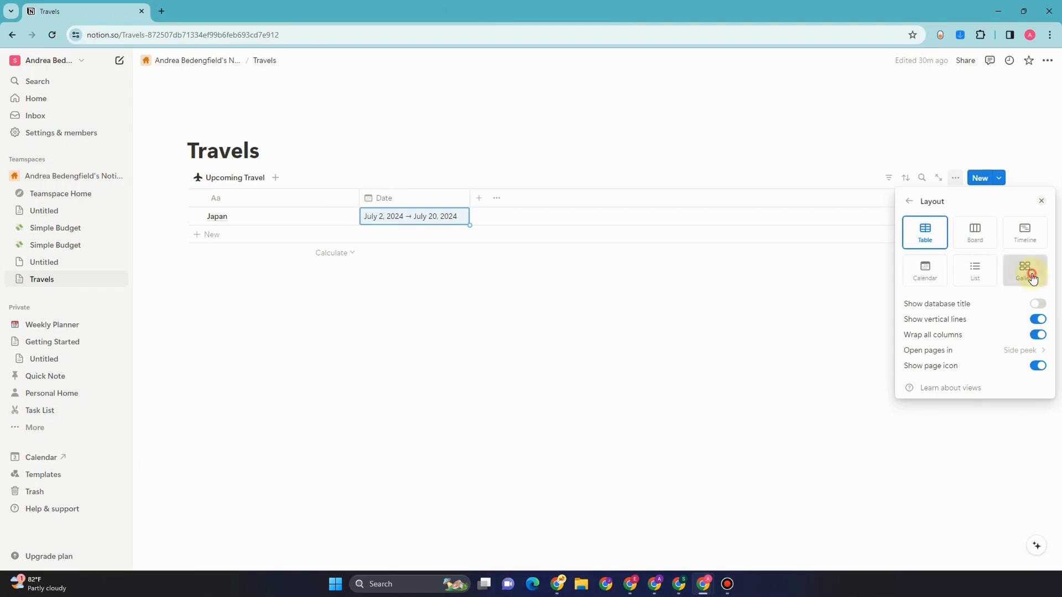
{"action": "left_click", "coordinate": [555, 408]}
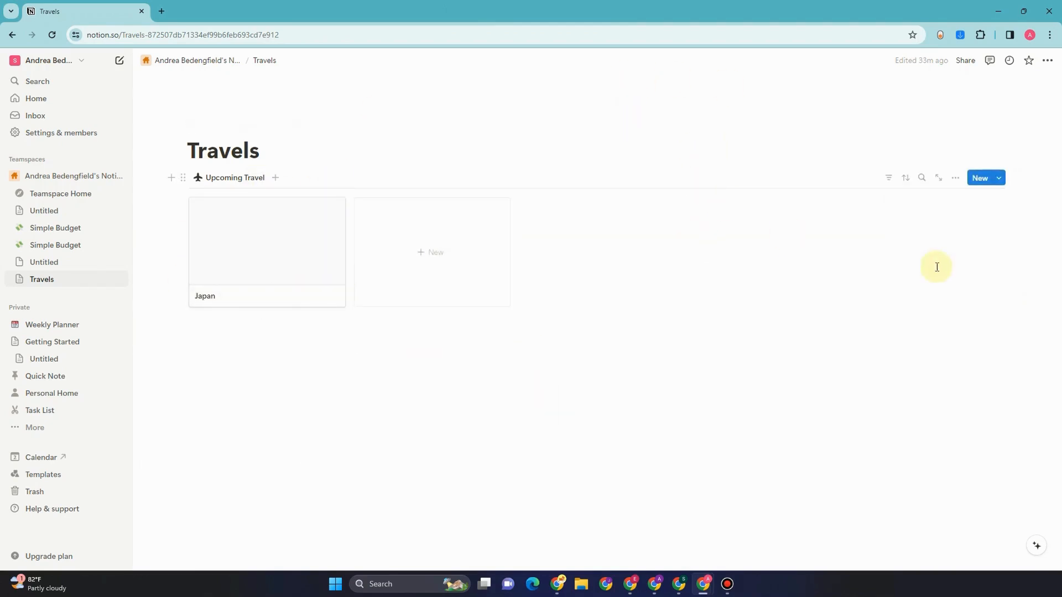
Show the Date property on the gallery cards of the Upcoming Travel view
{"action": "left_click", "coordinate": [958, 181]}
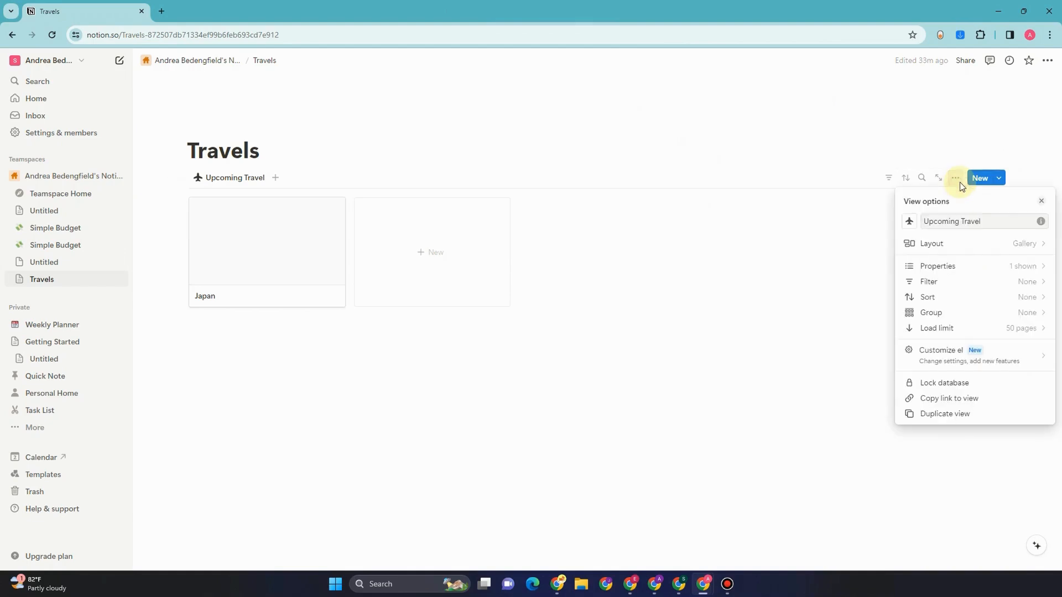
{"action": "left_click", "coordinate": [972, 267]}
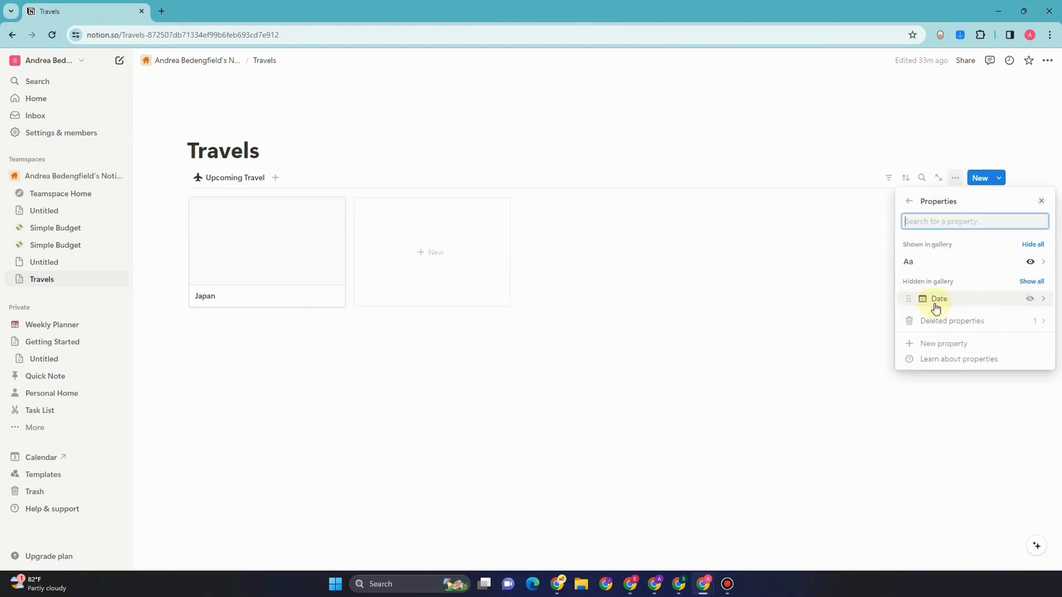
{"action": "left_click", "coordinate": [1031, 301]}
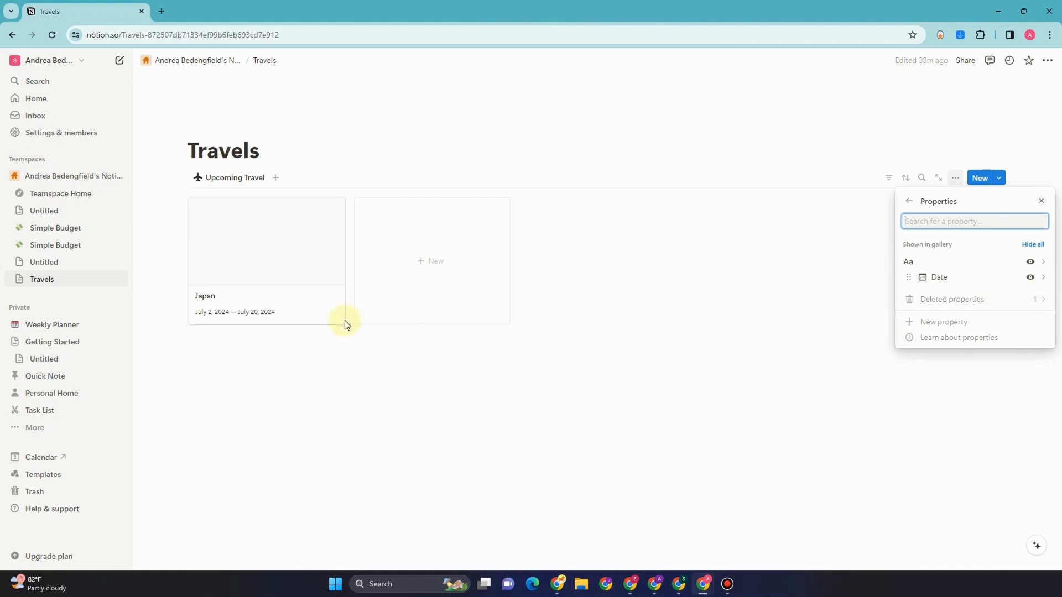
{"action": "left_click", "coordinate": [427, 138]}
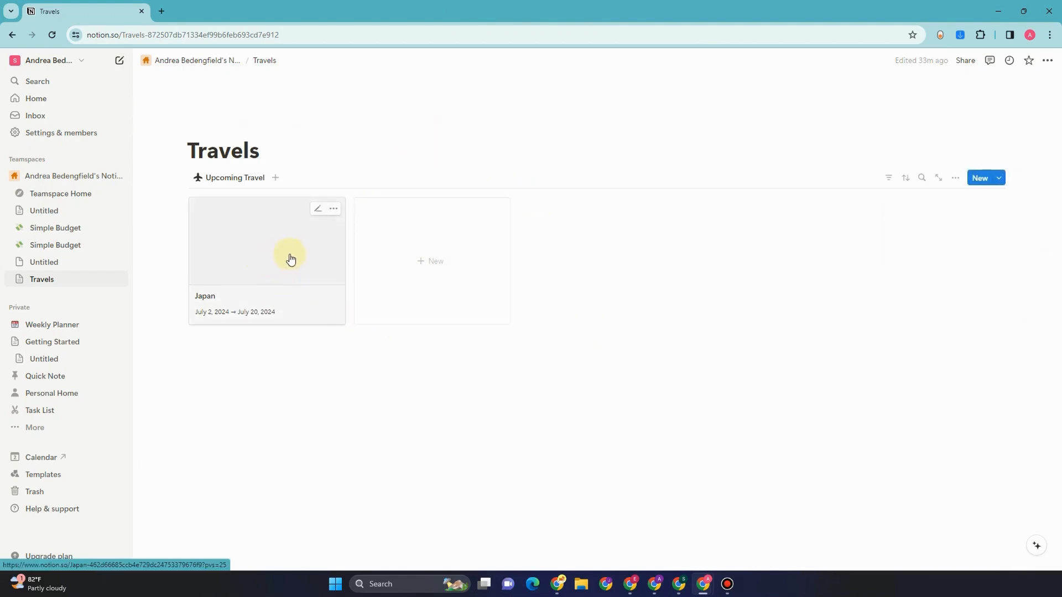
Open the Japan entry's page from the gallery and add a cover to it
{"action": "left_click", "coordinate": [271, 258]}
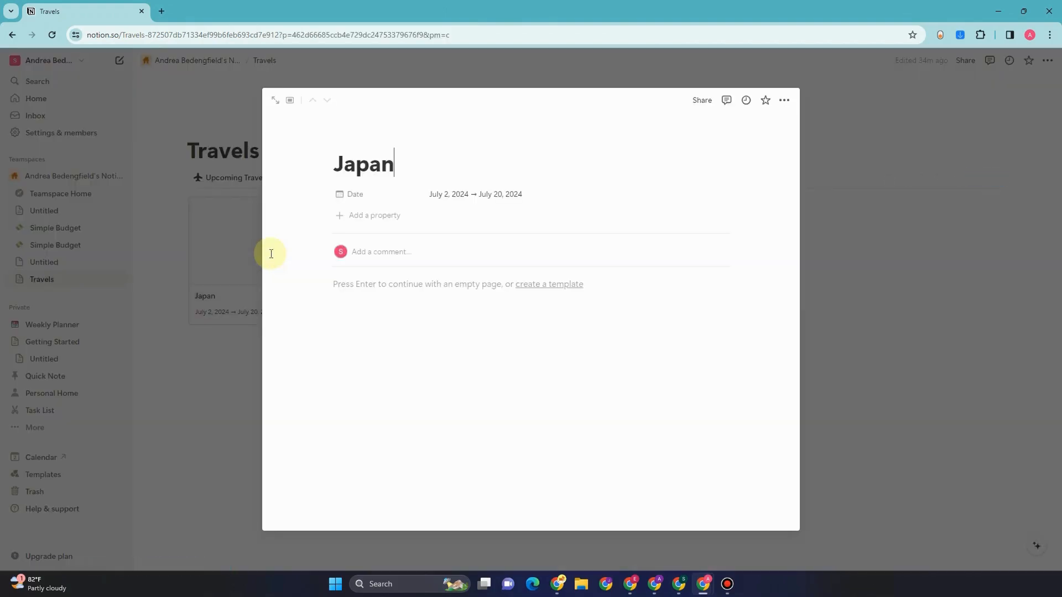
{"action": "mouse_move", "coordinate": [356, 138]}
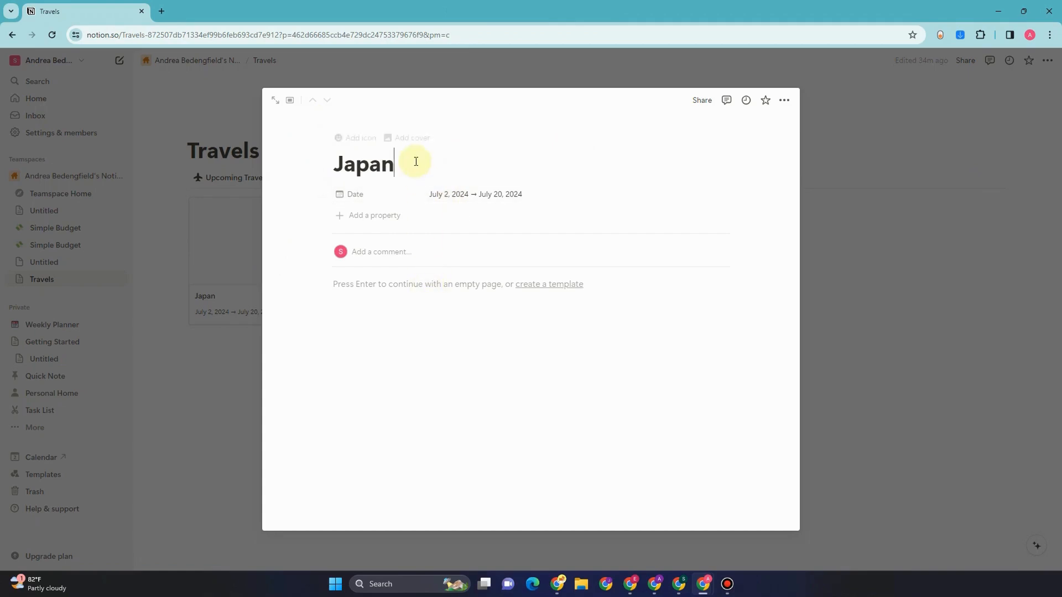
{"action": "left_click", "coordinate": [410, 145]}
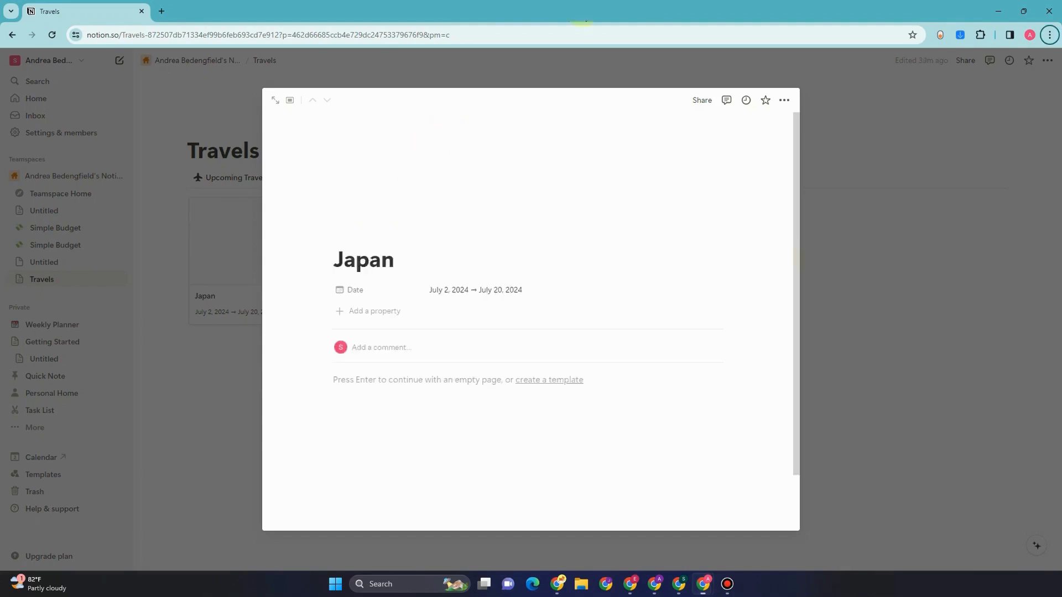
Examine the built-in gallery, file upload and image link options for changing the Japan page's cover
{"action": "left_click", "coordinate": [652, 134]}
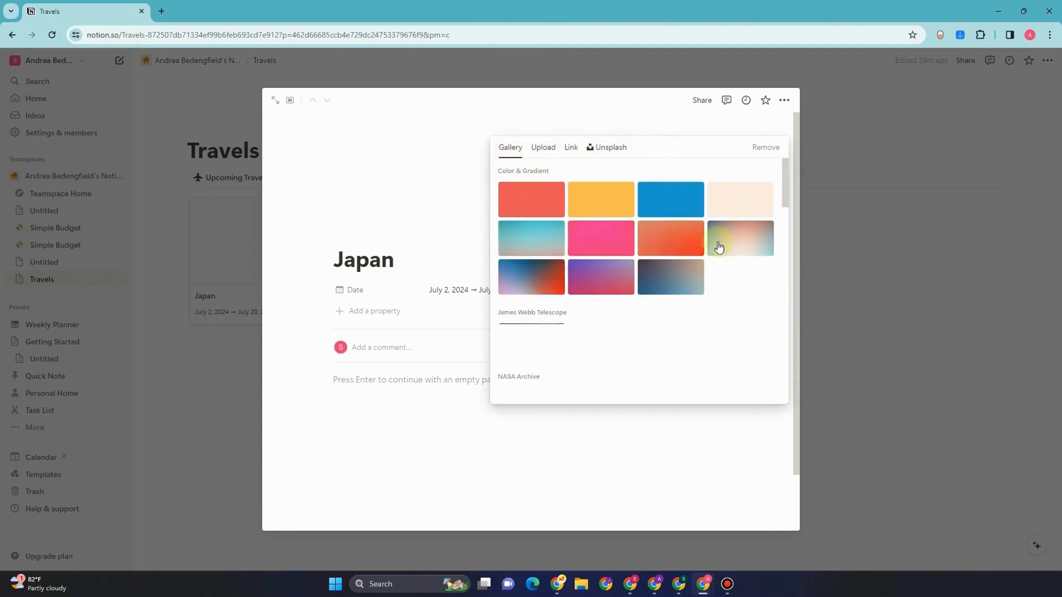
{"action": "scroll", "coordinate": [664, 277], "scroll_direction": "down", "scroll_amount": 3}
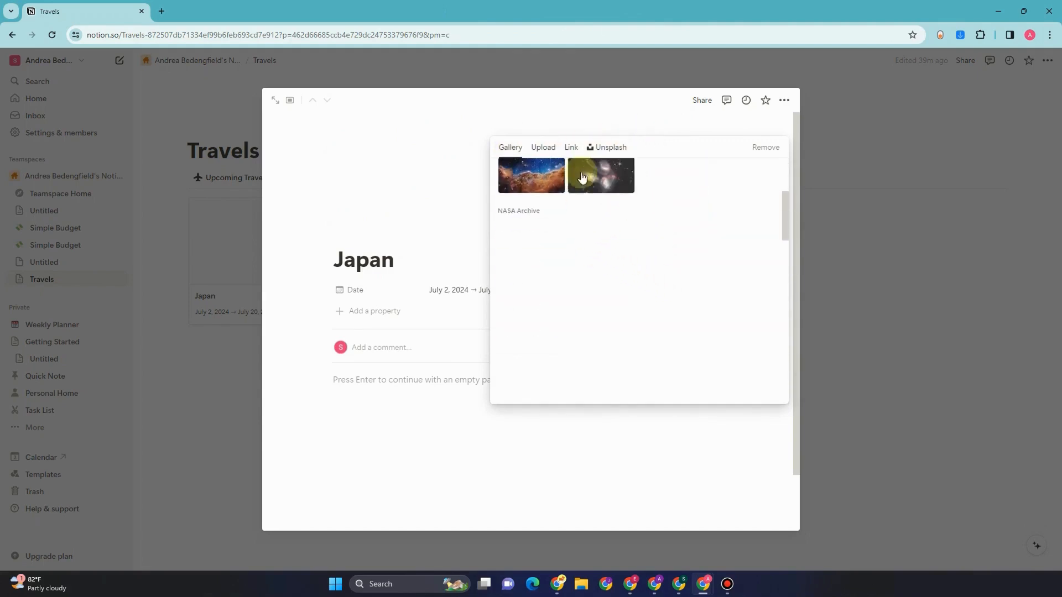
{"action": "scroll", "coordinate": [562, 184], "scroll_direction": "up", "scroll_amount": 3}
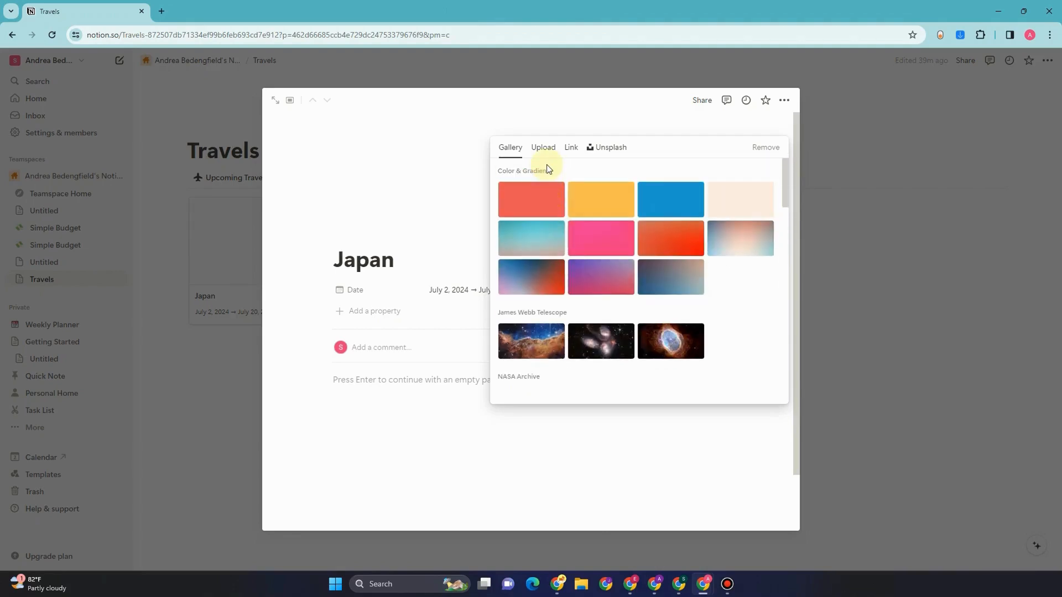
{"action": "left_click", "coordinate": [543, 148]}
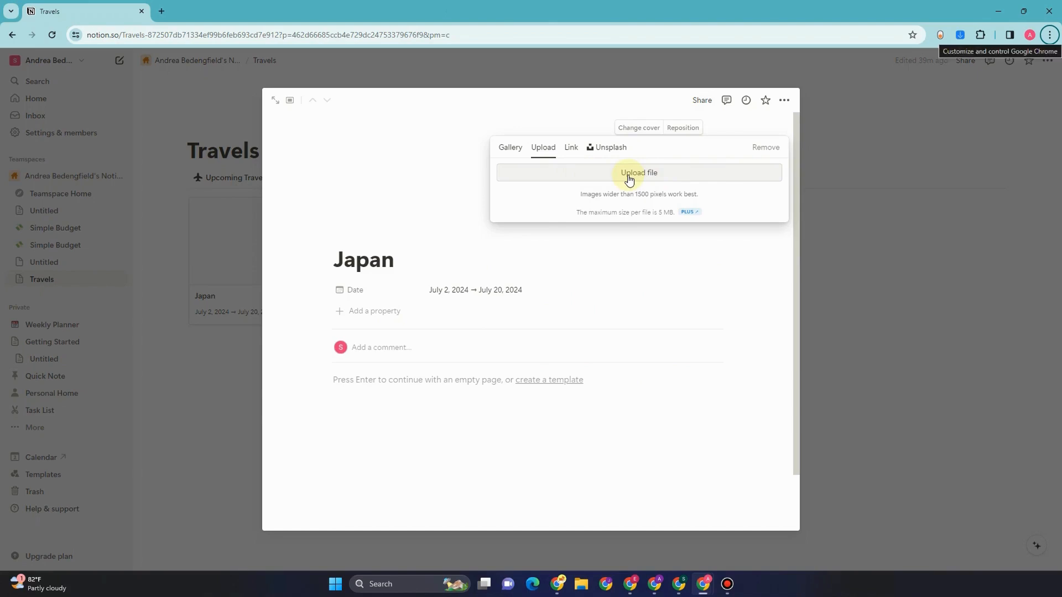
{"action": "left_click", "coordinate": [571, 147]}
{"action": "right_click", "coordinate": [590, 174]}
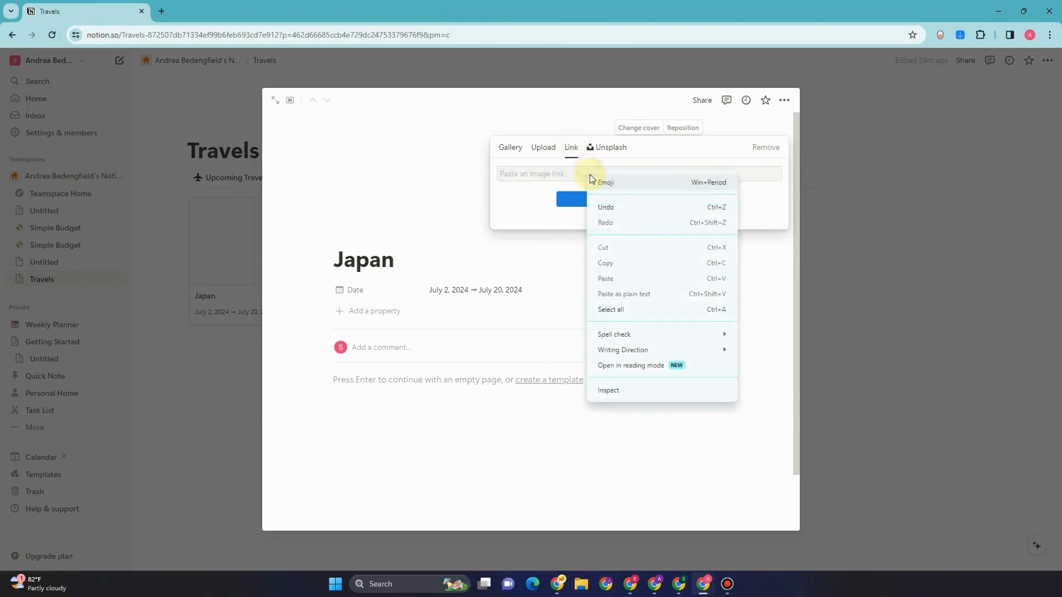
{"action": "left_click", "coordinate": [546, 179]}
Search Unsplash for "Japan" and set the photo of the neon-lit city street as the Japan page's cover
{"action": "left_click", "coordinate": [607, 150]}
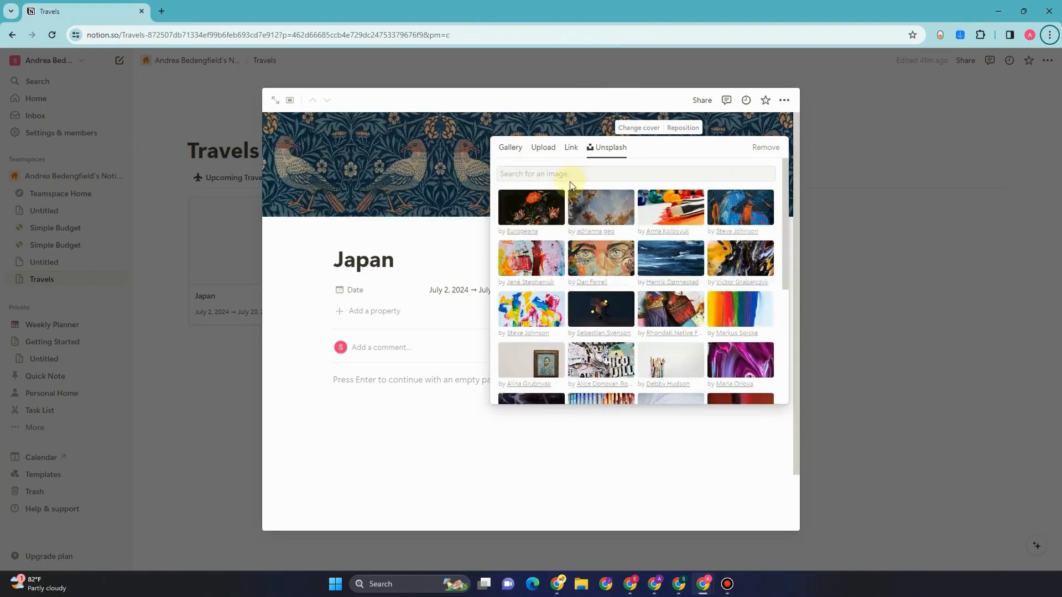
{"action": "type", "text": "Japan"}
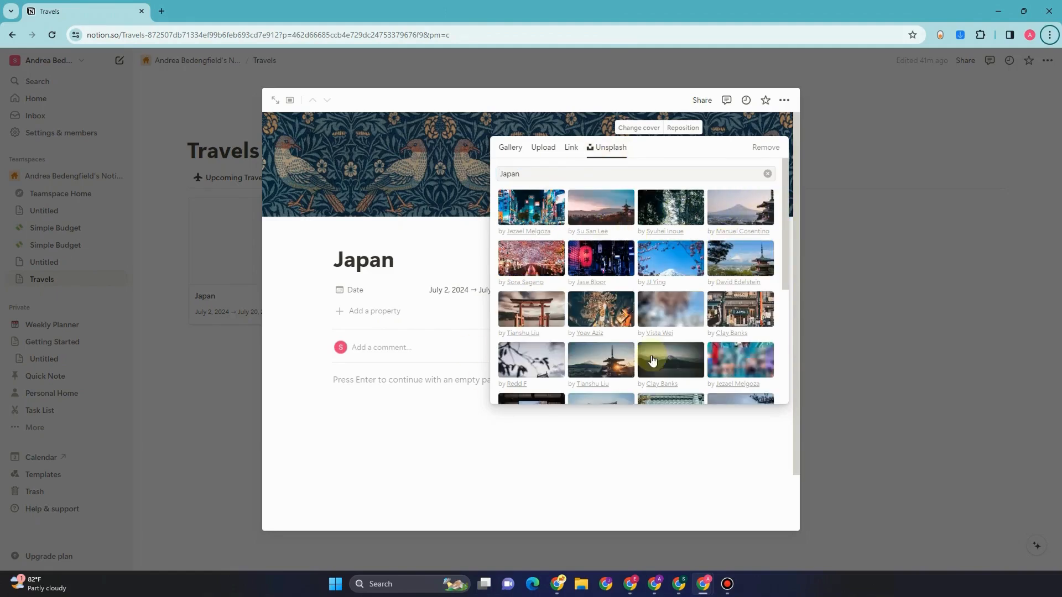
{"action": "left_click", "coordinate": [522, 218]}
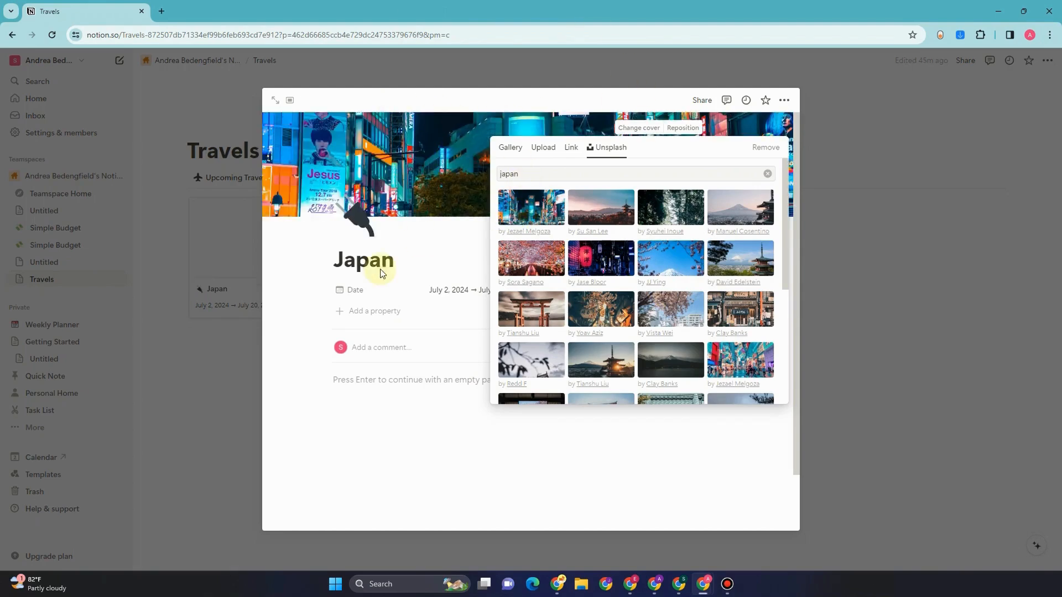
{"action": "left_click", "coordinate": [325, 256]}
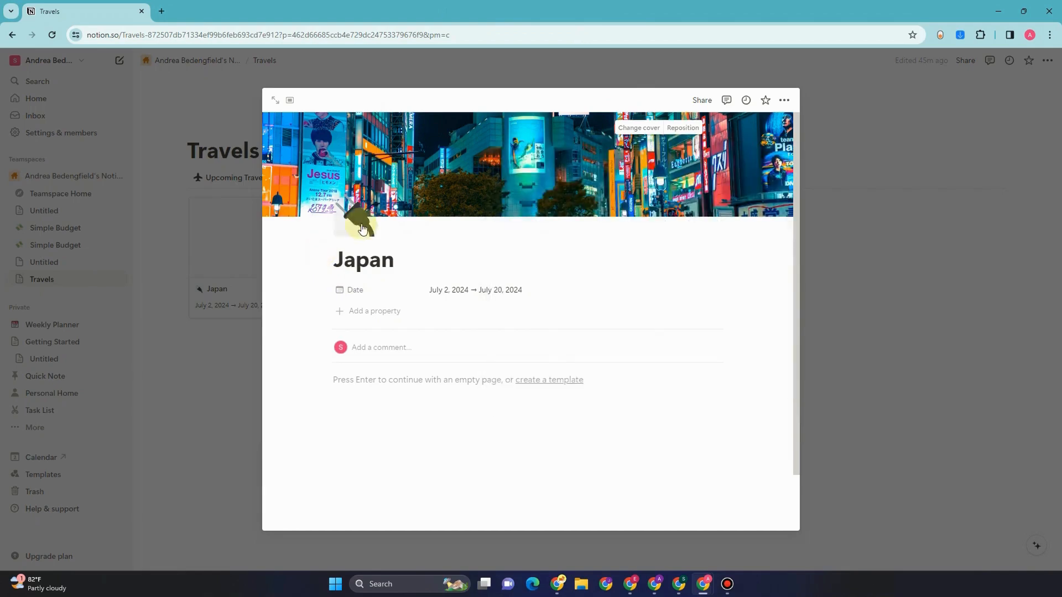
Replace the Japan page's icon with the red shrine gate emoji, filtering by "japan", and return to the Travels gallery
{"action": "left_click", "coordinate": [356, 222]}
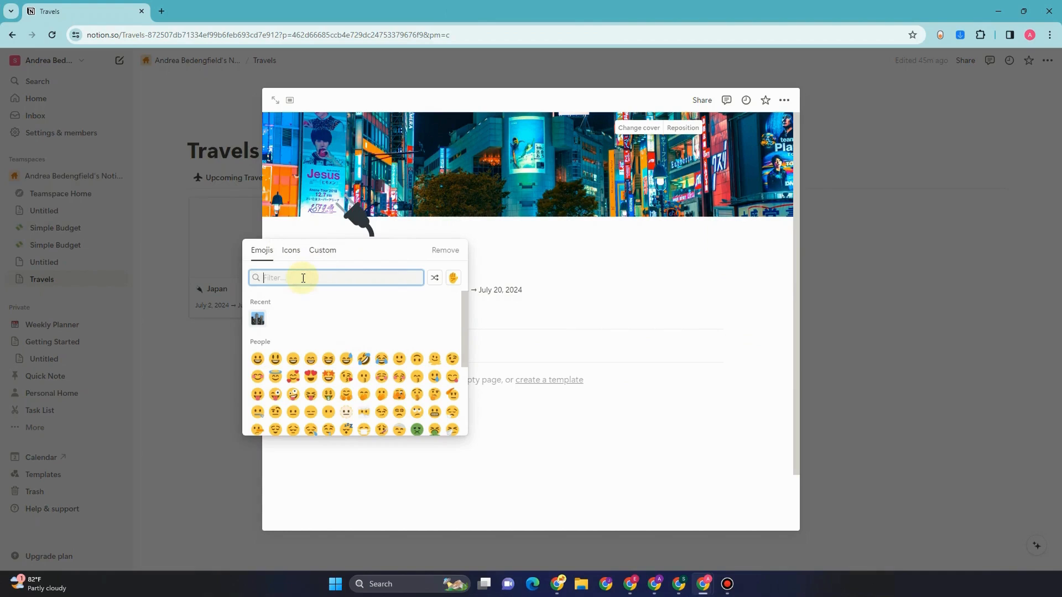
{"action": "type", "text": "japan"}
{"action": "left_click", "coordinate": [274, 303]}
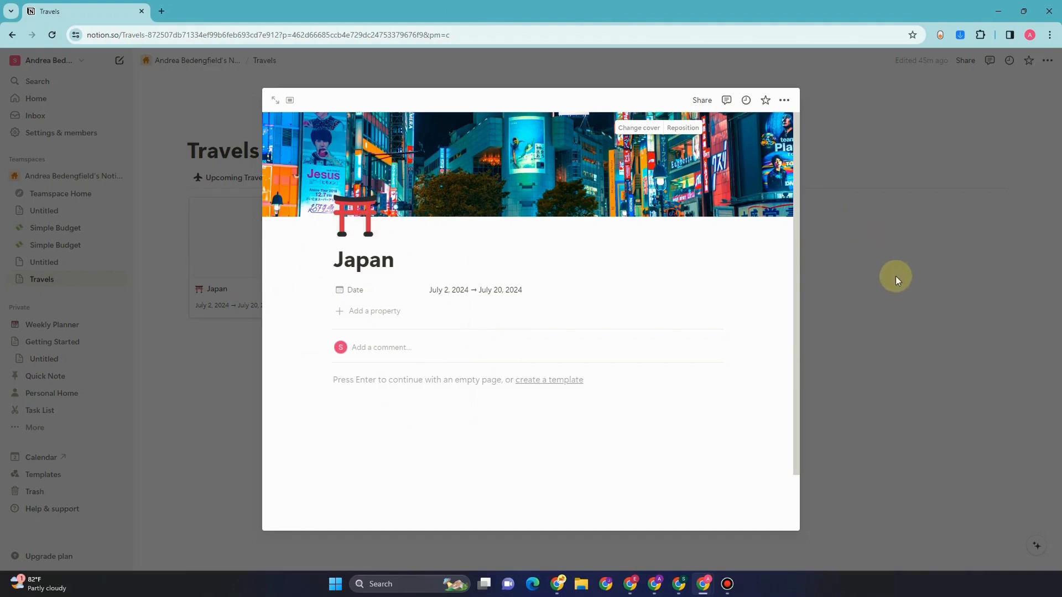
{"action": "left_click", "coordinate": [875, 283]}
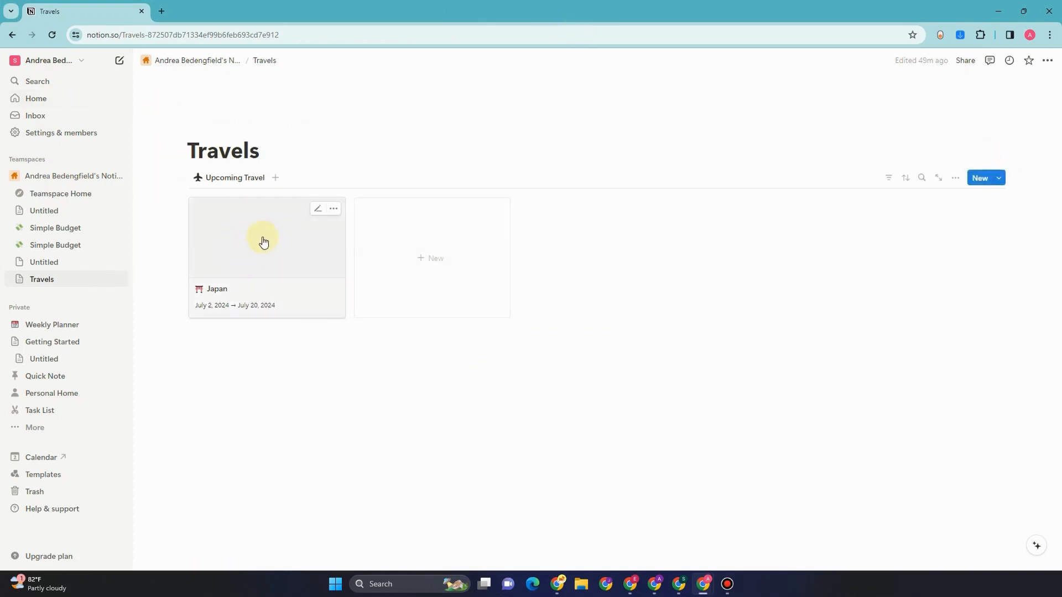
Set the card preview of the Upcoming Travel gallery to Page cover
{"action": "left_click", "coordinate": [956, 181]}
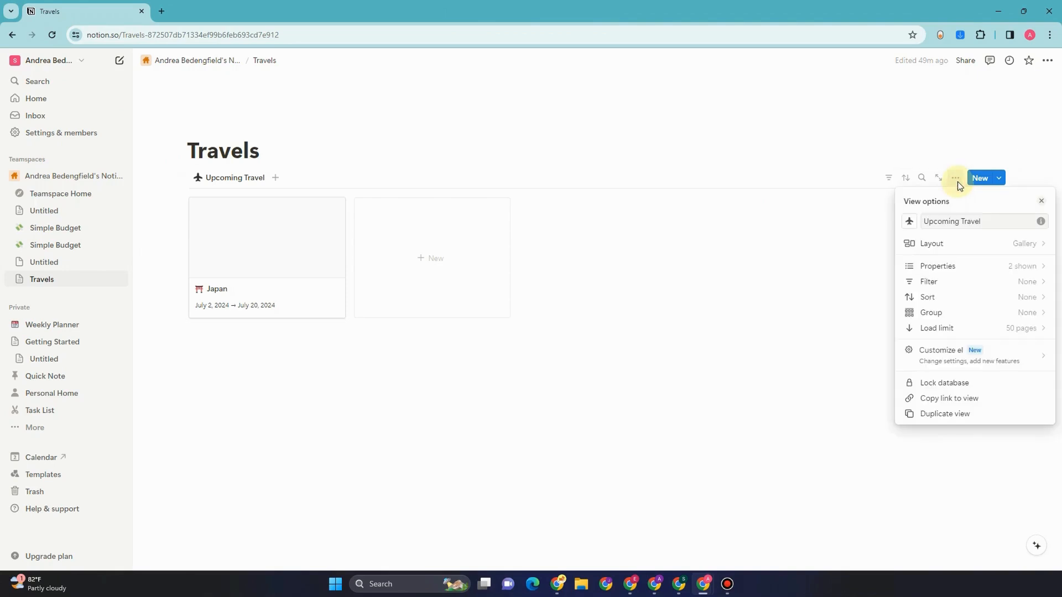
{"action": "left_click", "coordinate": [960, 244]}
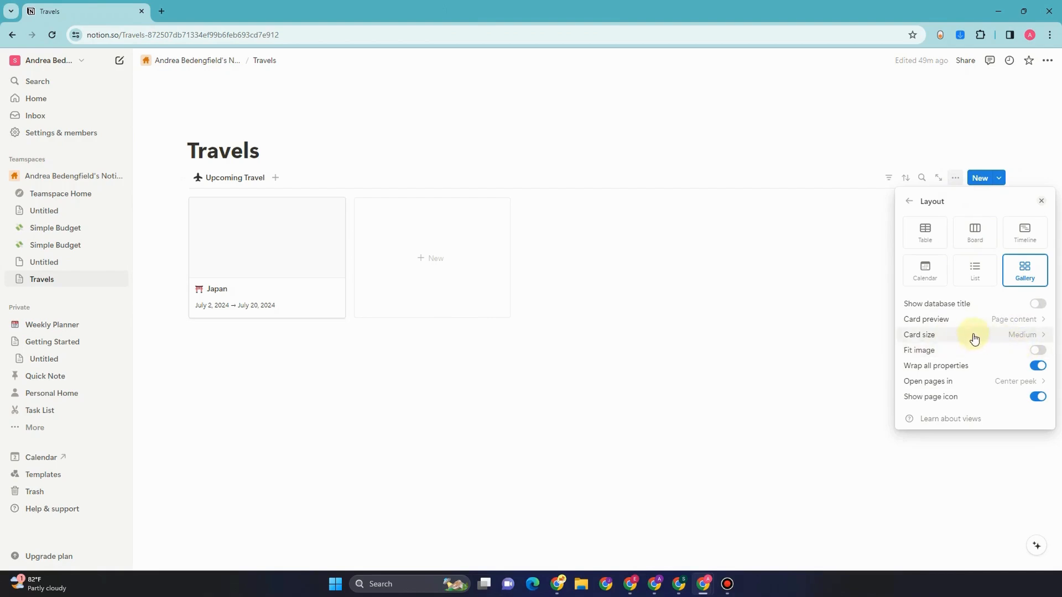
{"action": "left_click", "coordinate": [1013, 321]}
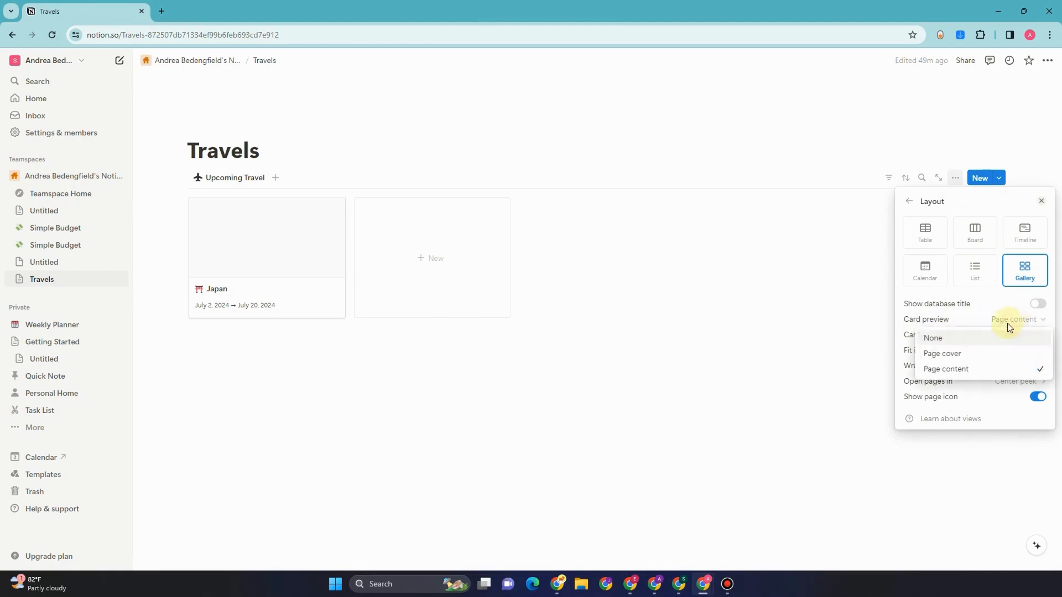
{"action": "left_click", "coordinate": [967, 352]}
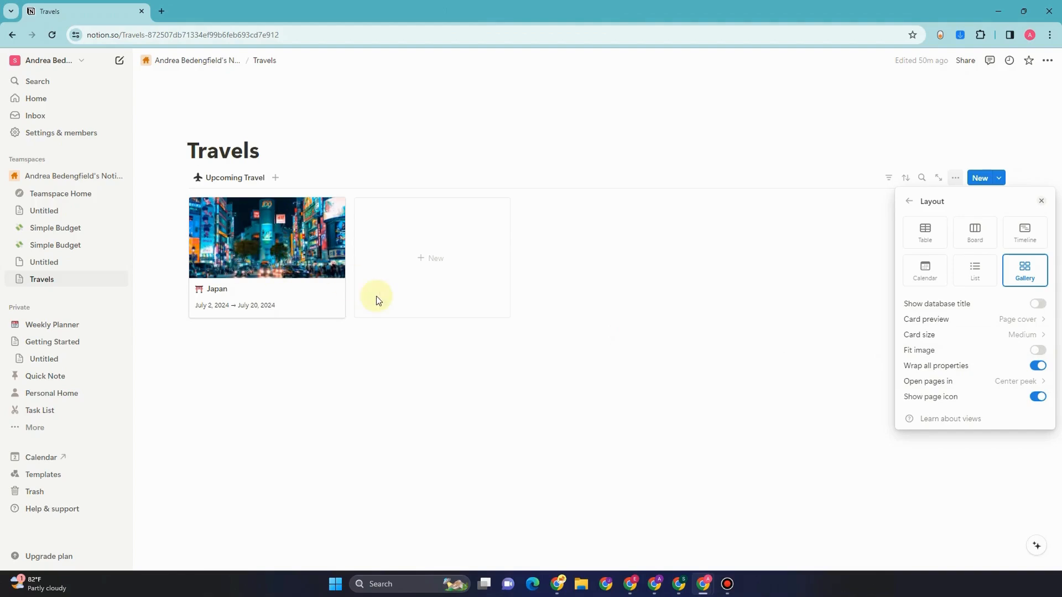
{"action": "left_click", "coordinate": [736, 276]}
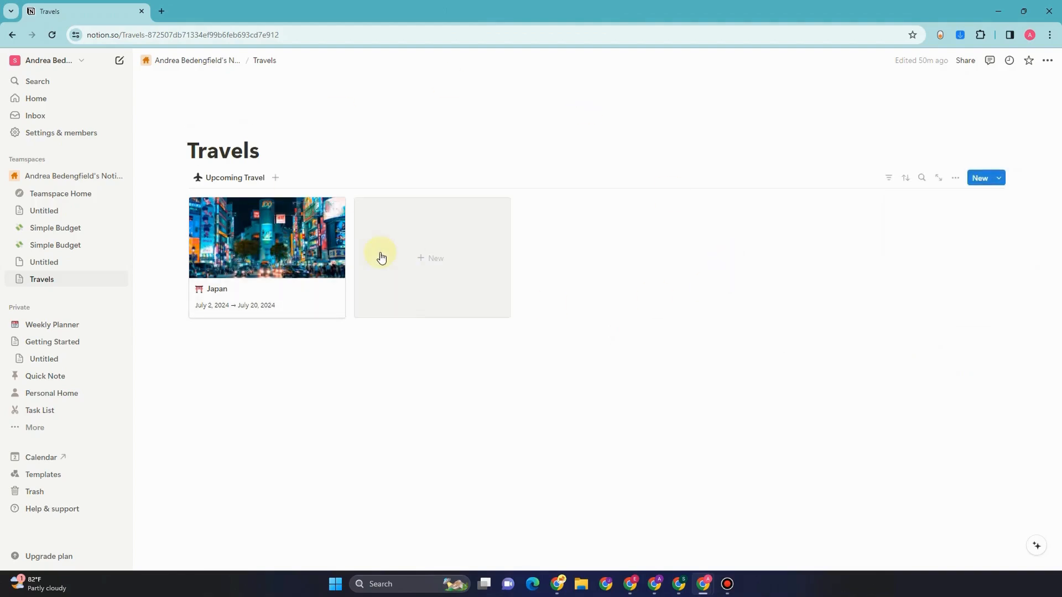
Add a new entry to the Upcoming Travel gallery and title it "Vietnam"
{"action": "left_click", "coordinate": [452, 251]}
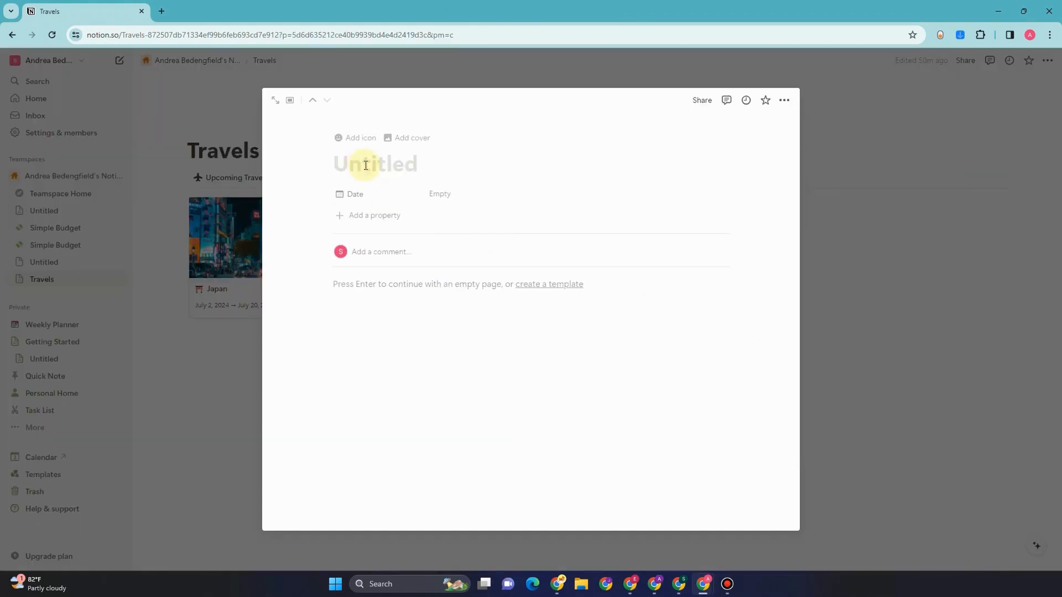
{"action": "type", "text": "V"}
{"action": "type", "text": "ietnma"}
{"action": "key", "text": "BackSpace"}
{"action": "key", "text": "BackSpace"}
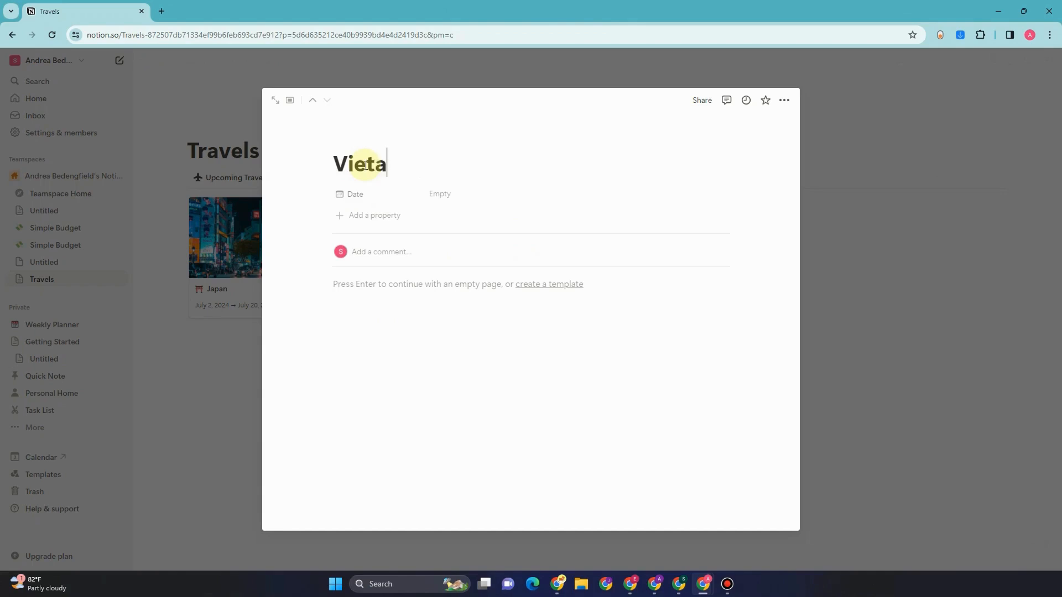
{"action": "type", "text": "nam"}
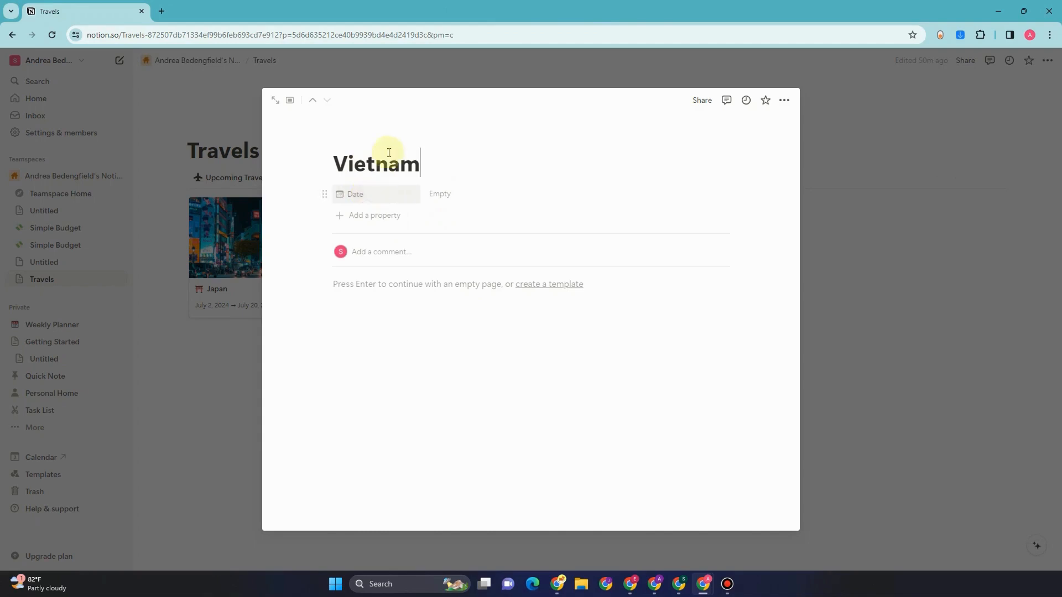
Add a cover to the Vietnam page, using the Unsplash photo of boats in a rocky bay found by searching "vietnam"
{"action": "left_click", "coordinate": [397, 136]}
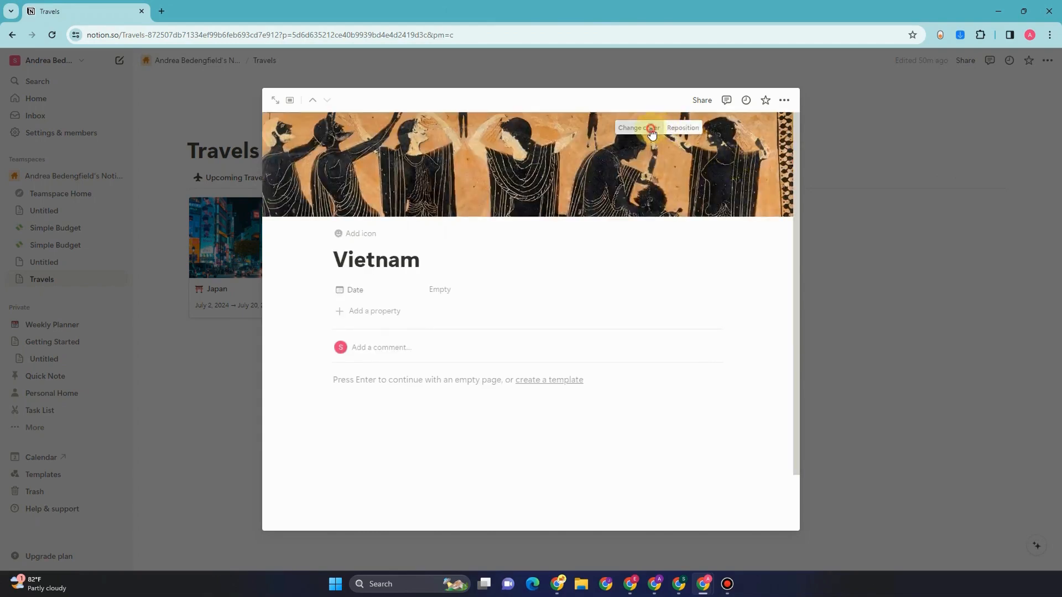
{"action": "left_click", "coordinate": [650, 129]}
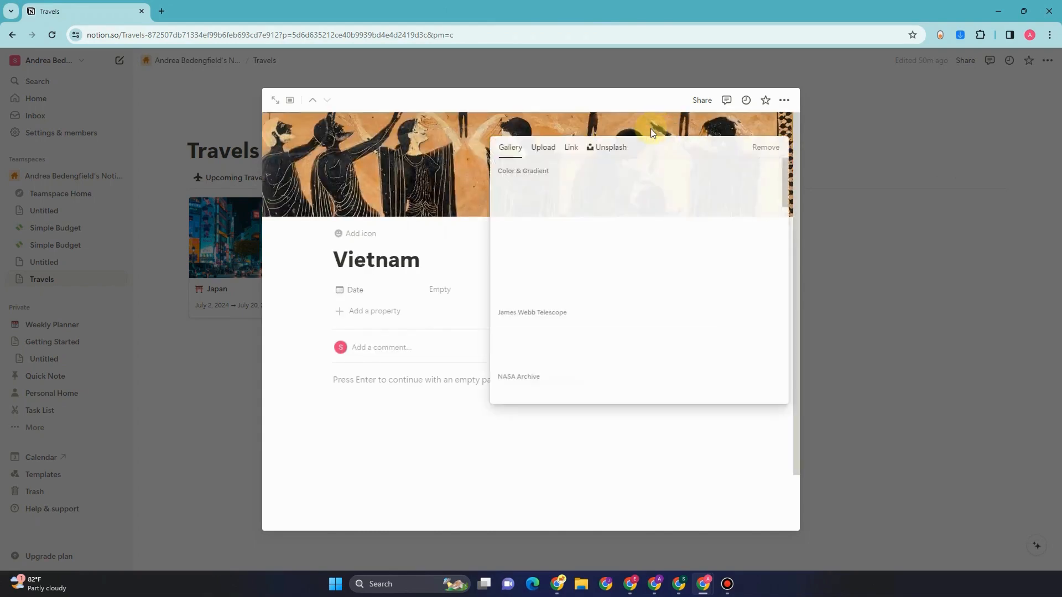
{"action": "left_click", "coordinate": [540, 147]}
{"action": "left_click", "coordinate": [611, 148]}
{"action": "left_click", "coordinate": [619, 173]}
{"action": "type", "text": "vietnam"}
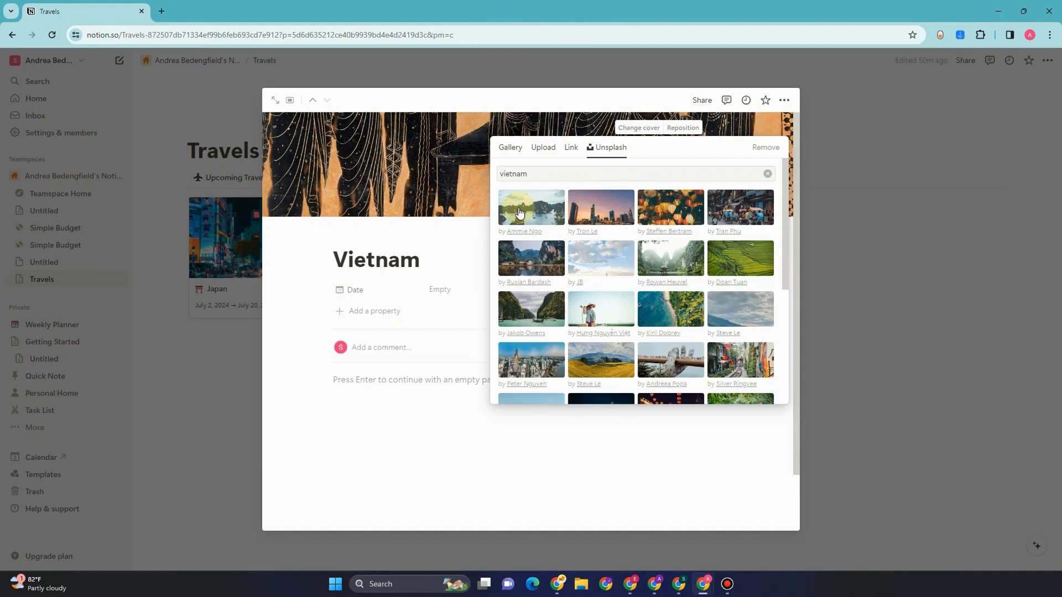
{"action": "left_click", "coordinate": [520, 213]}
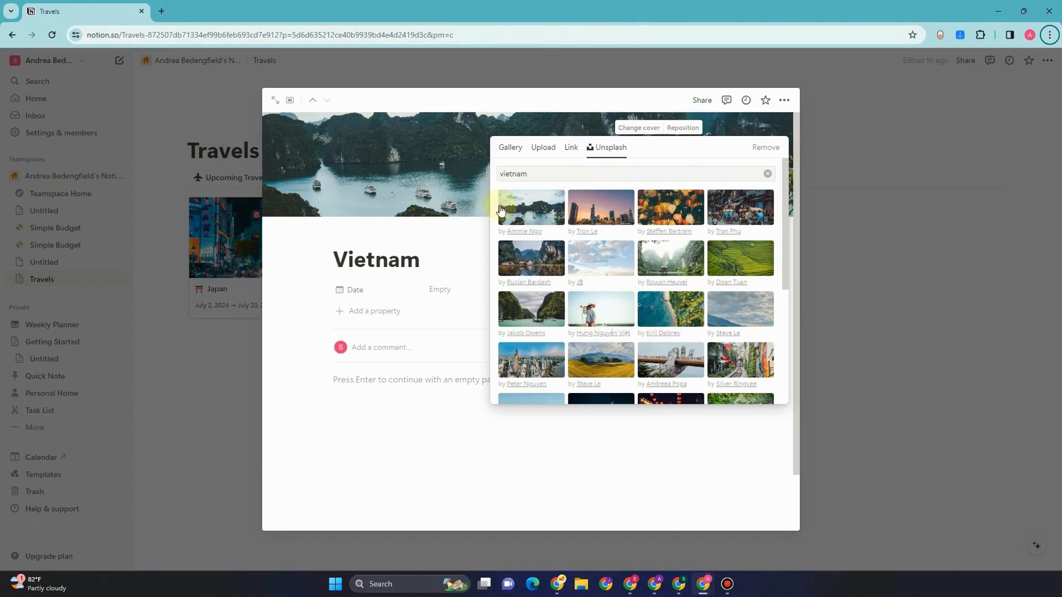
{"action": "left_click", "coordinate": [396, 220]}
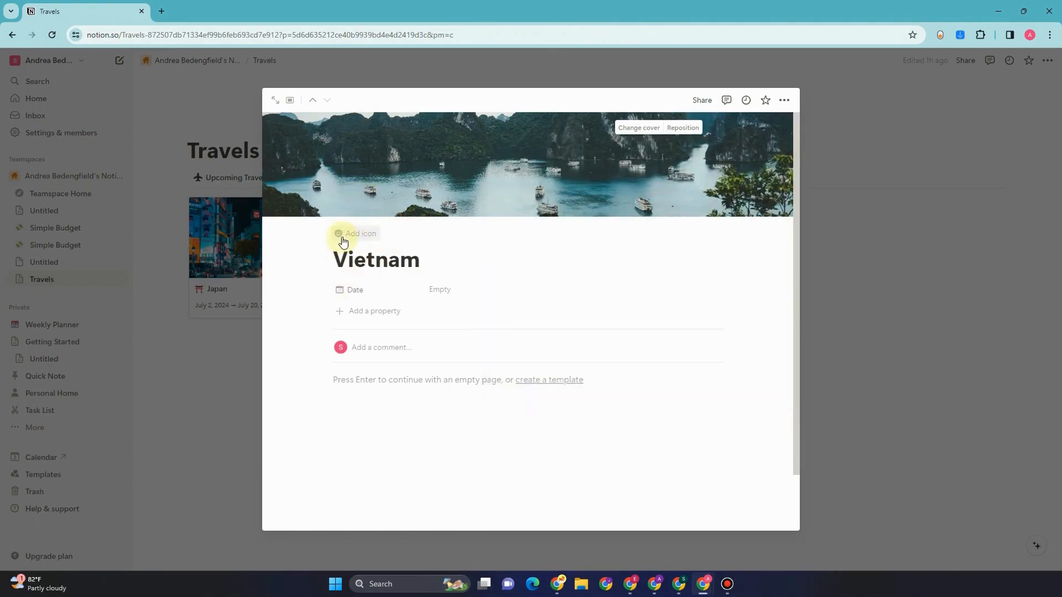
Give the Vietnam page the Vietnamese flag emoji as its icon, filtering by "vietnam", and return to the Travels gallery
{"action": "left_click", "coordinate": [343, 235]}
{"action": "type", "text": "vietnam"}
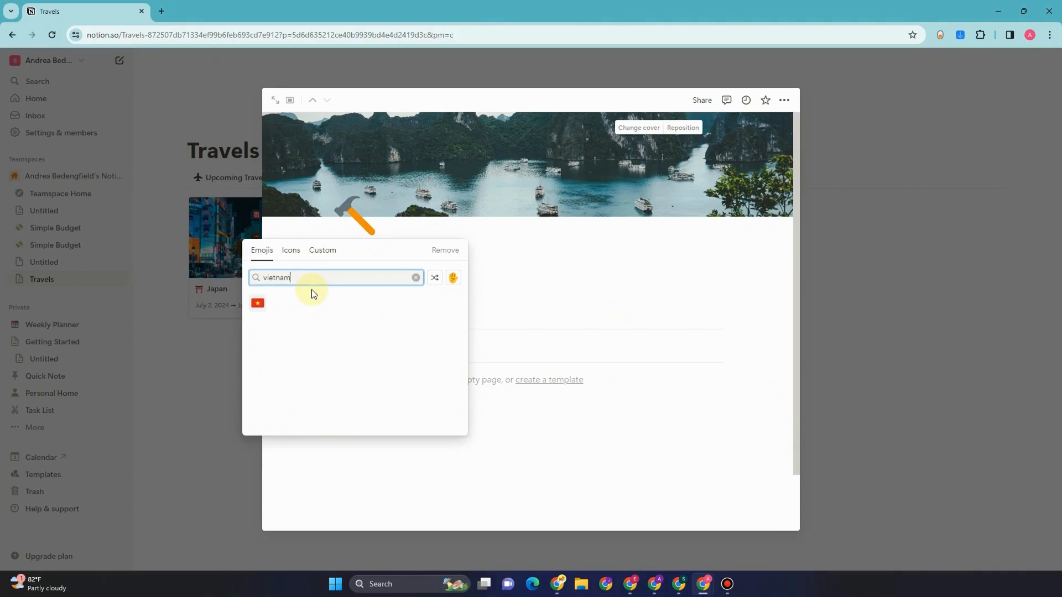
{"action": "left_click", "coordinate": [258, 302]}
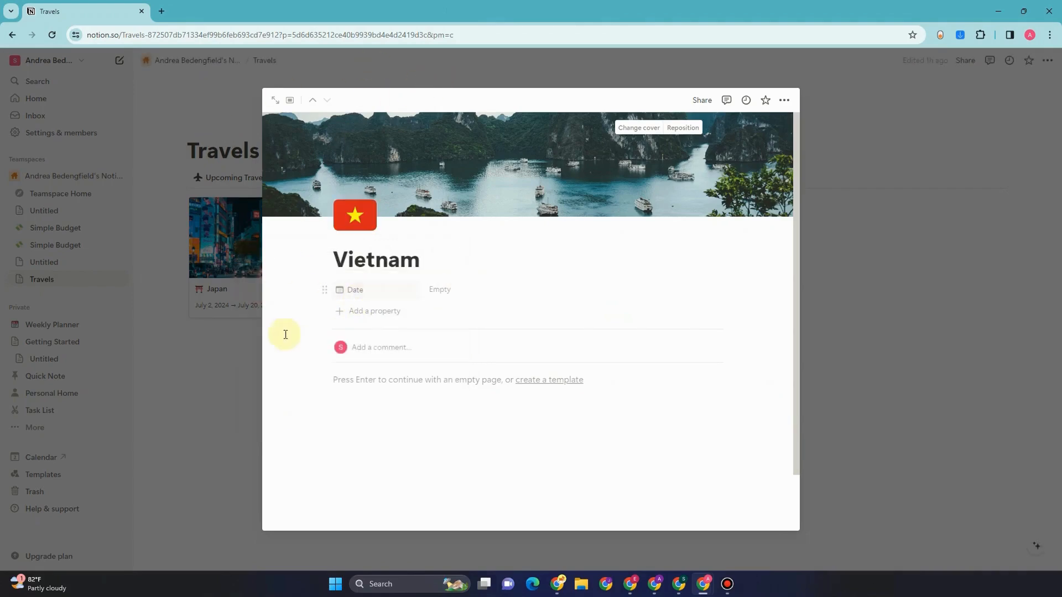
{"action": "left_click", "coordinate": [242, 355]}
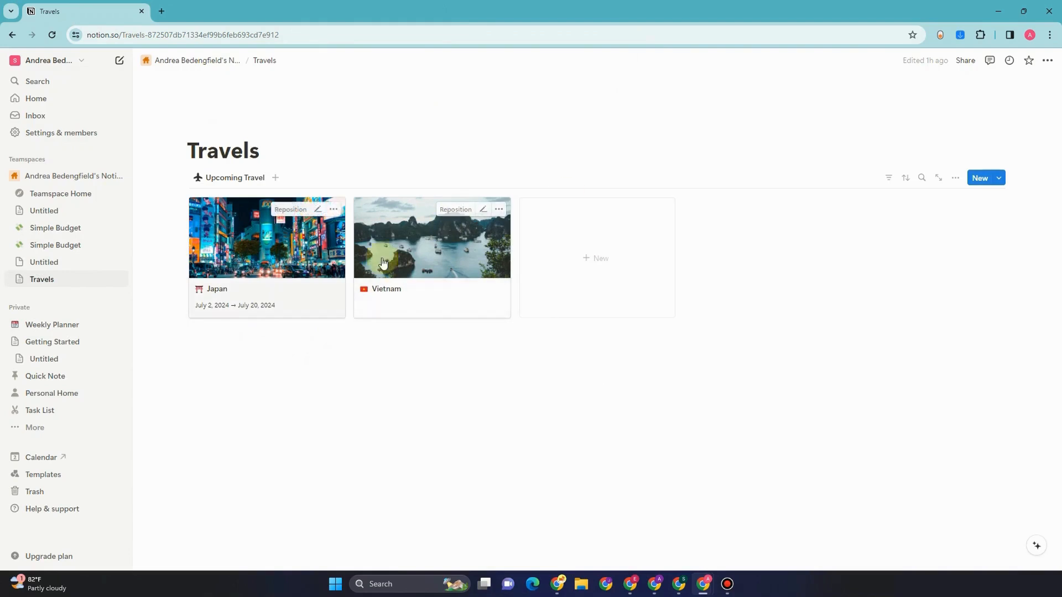